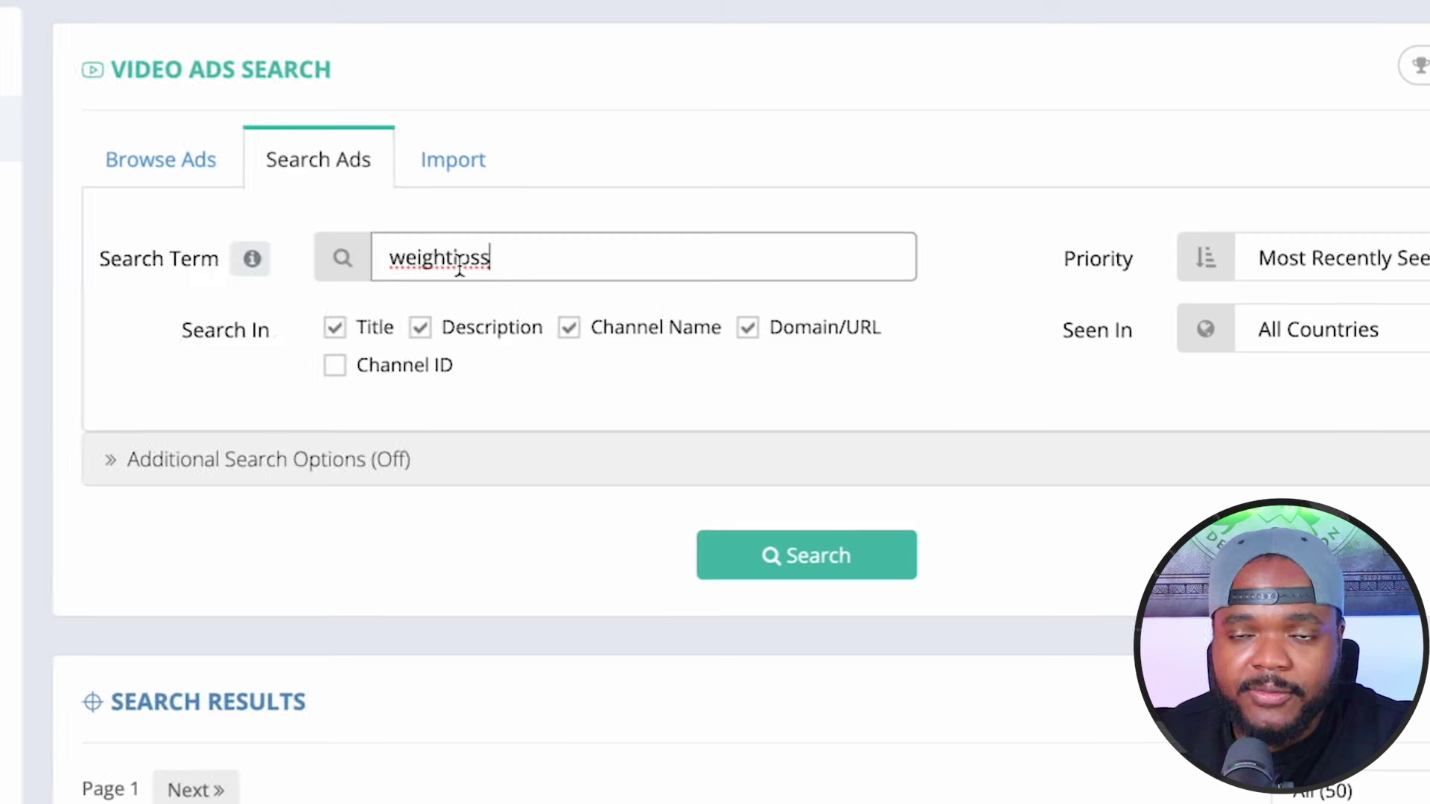
# - Search weightloss ads, sort the 50 results by most views, and play the weightloss1 ad
pyautogui.click(794, 564)
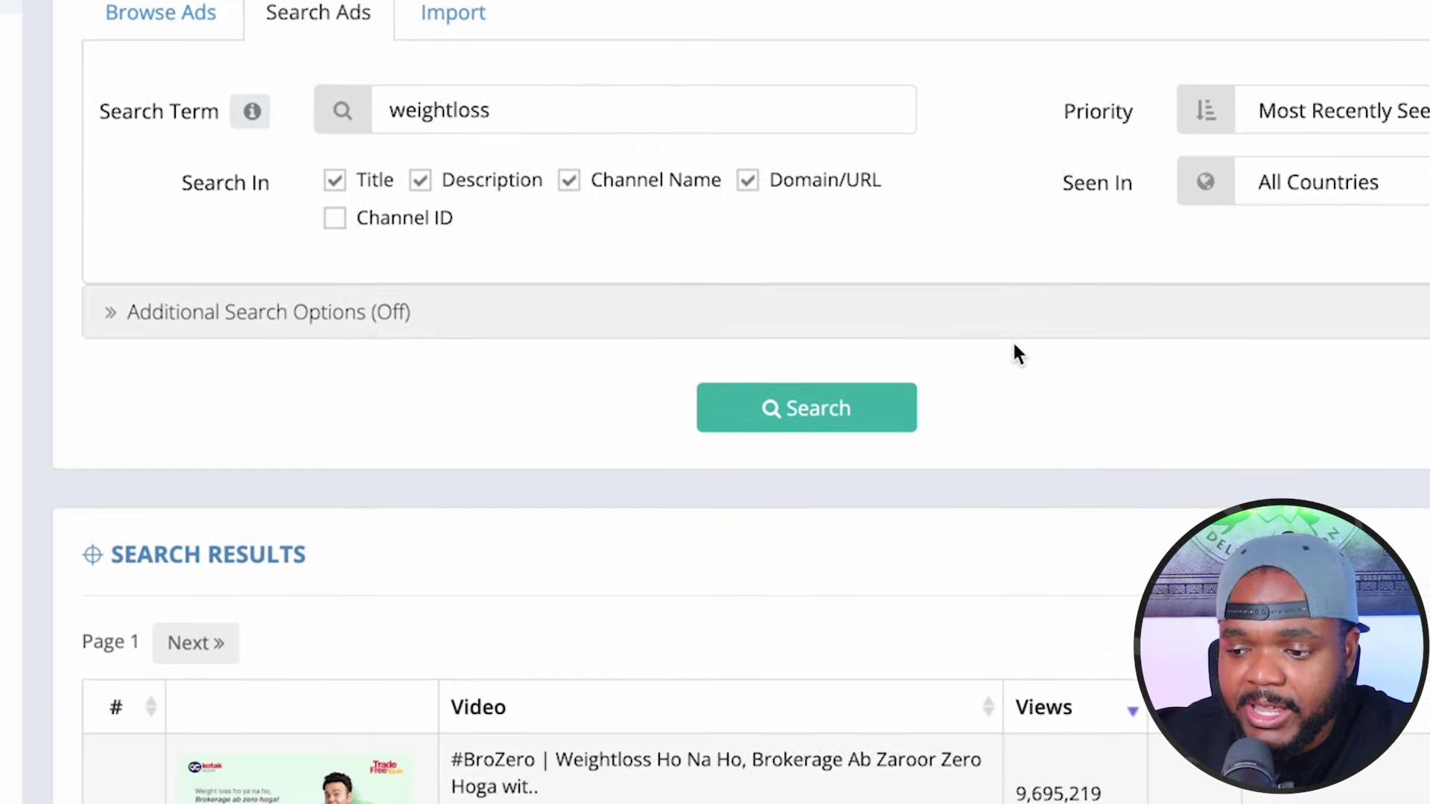
pyautogui.scroll(-5, 1012, 355)
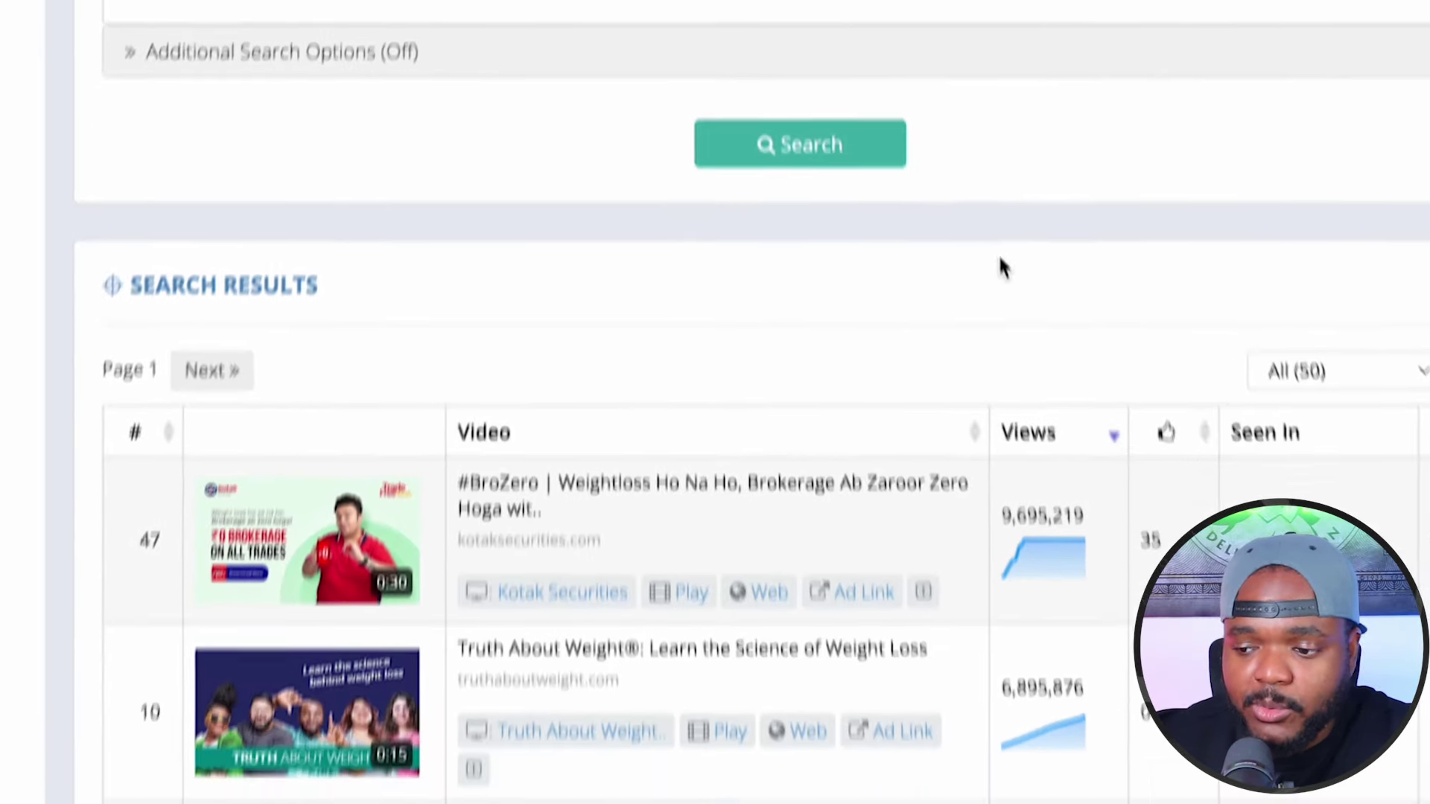
pyautogui.scroll(-3, 987, 182)
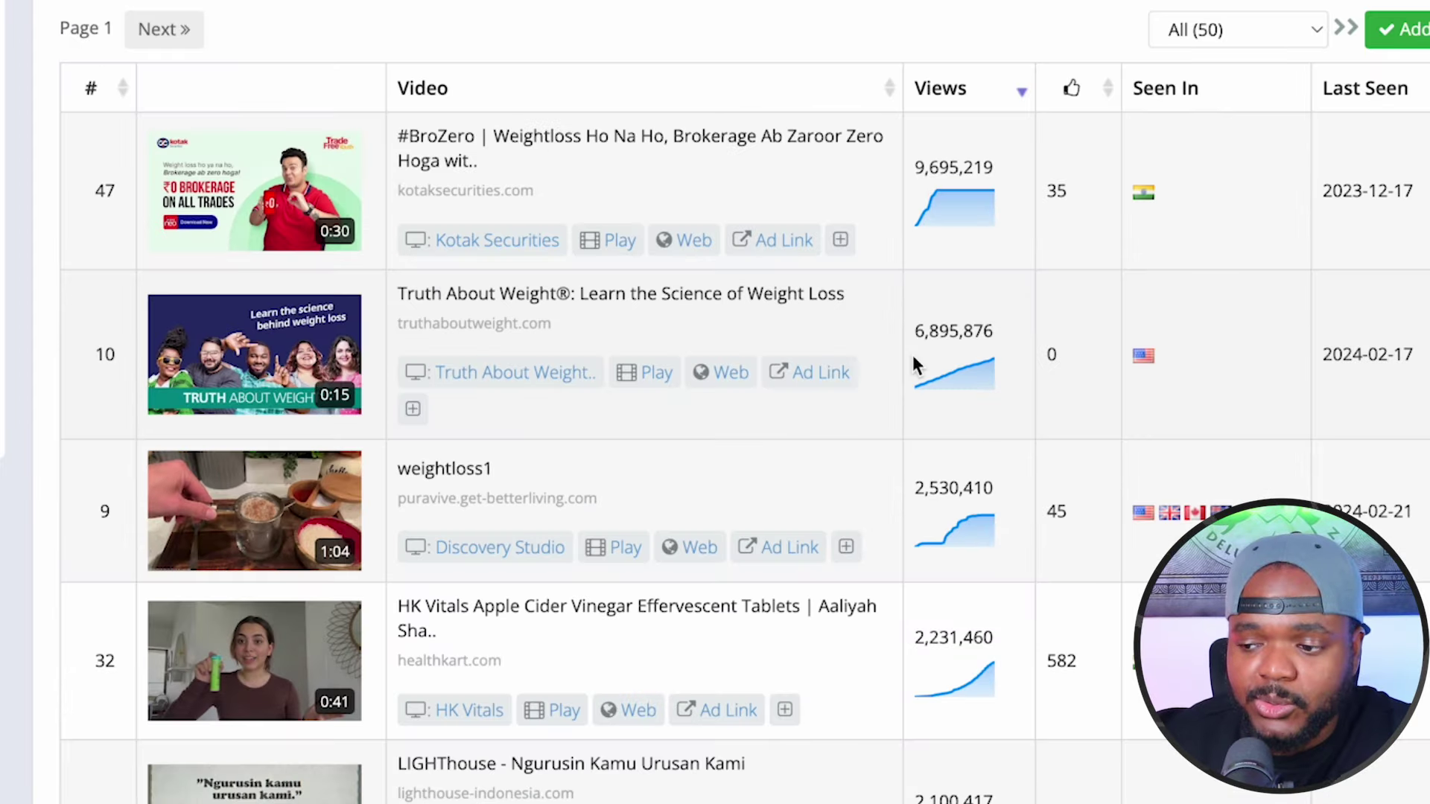
pyautogui.click(980, 91)
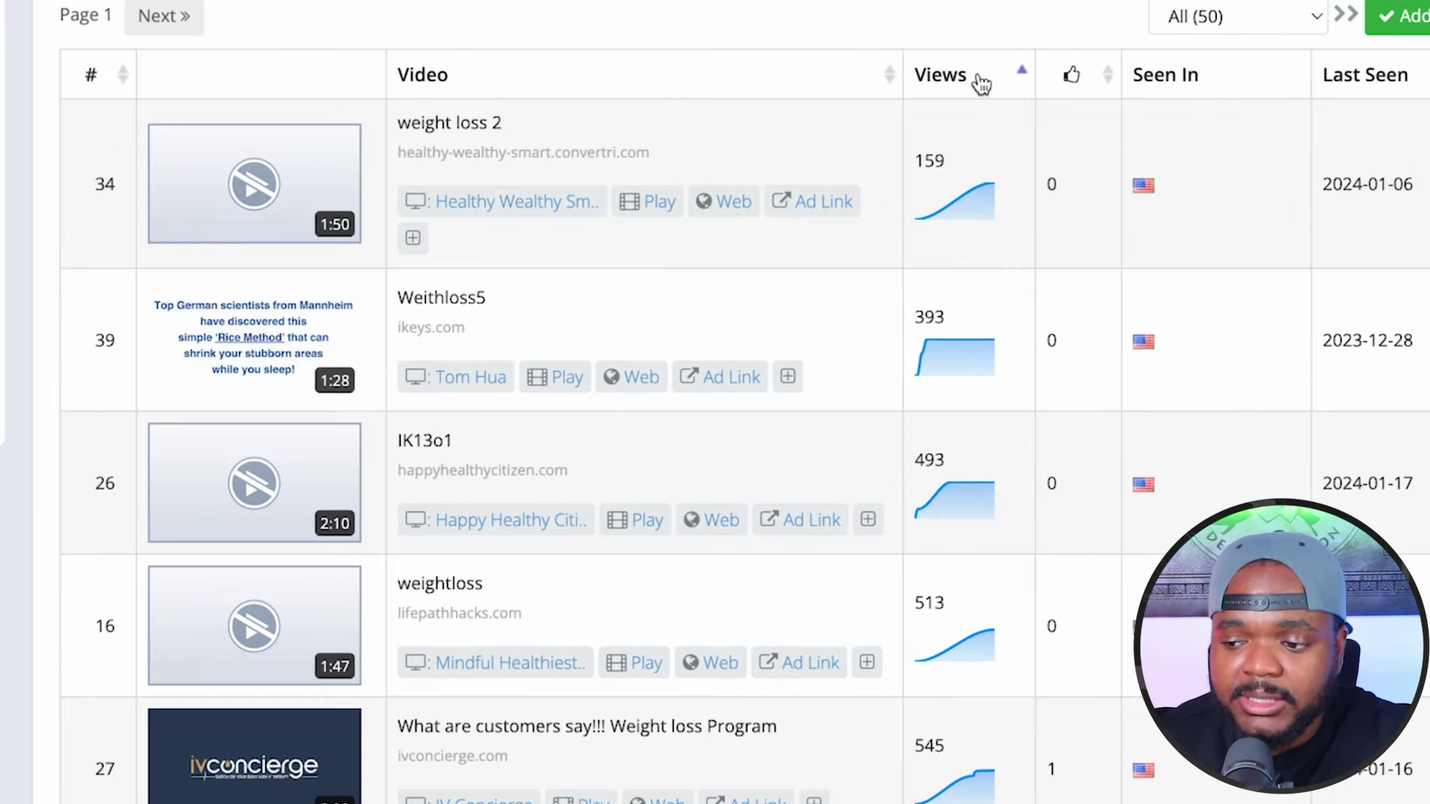
pyautogui.click(981, 91)
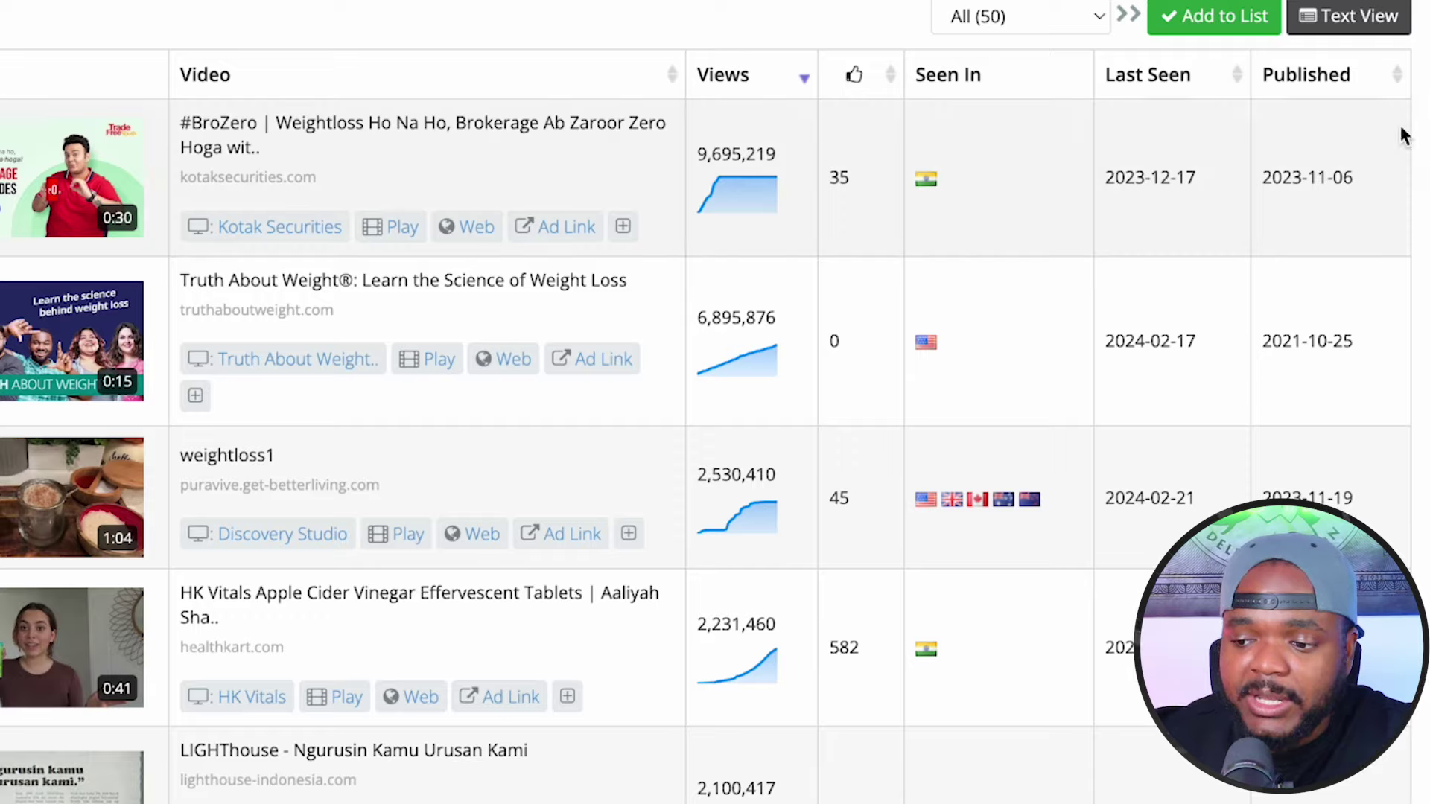
pyautogui.scroll(-3, 377, 233)
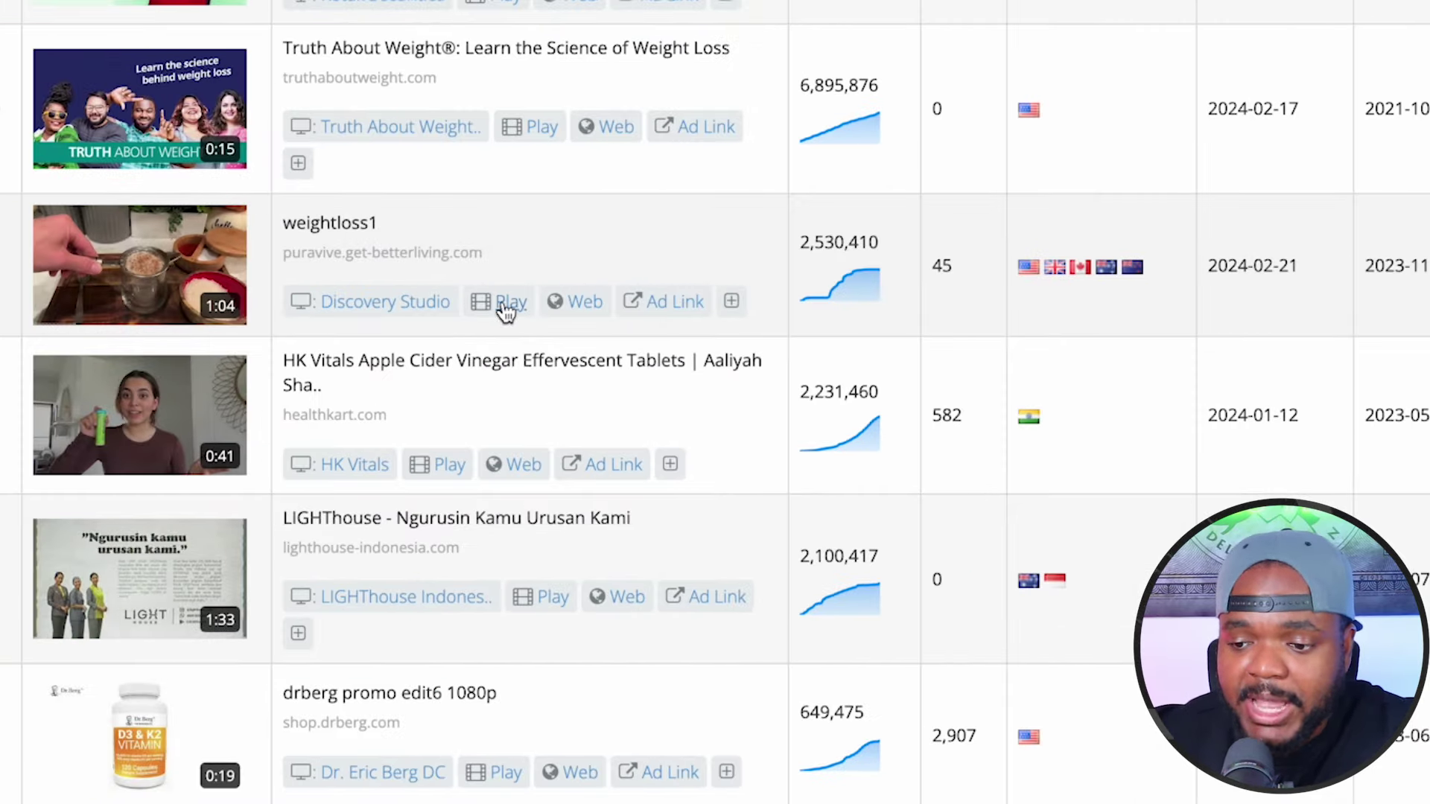
pyautogui.click(511, 301)
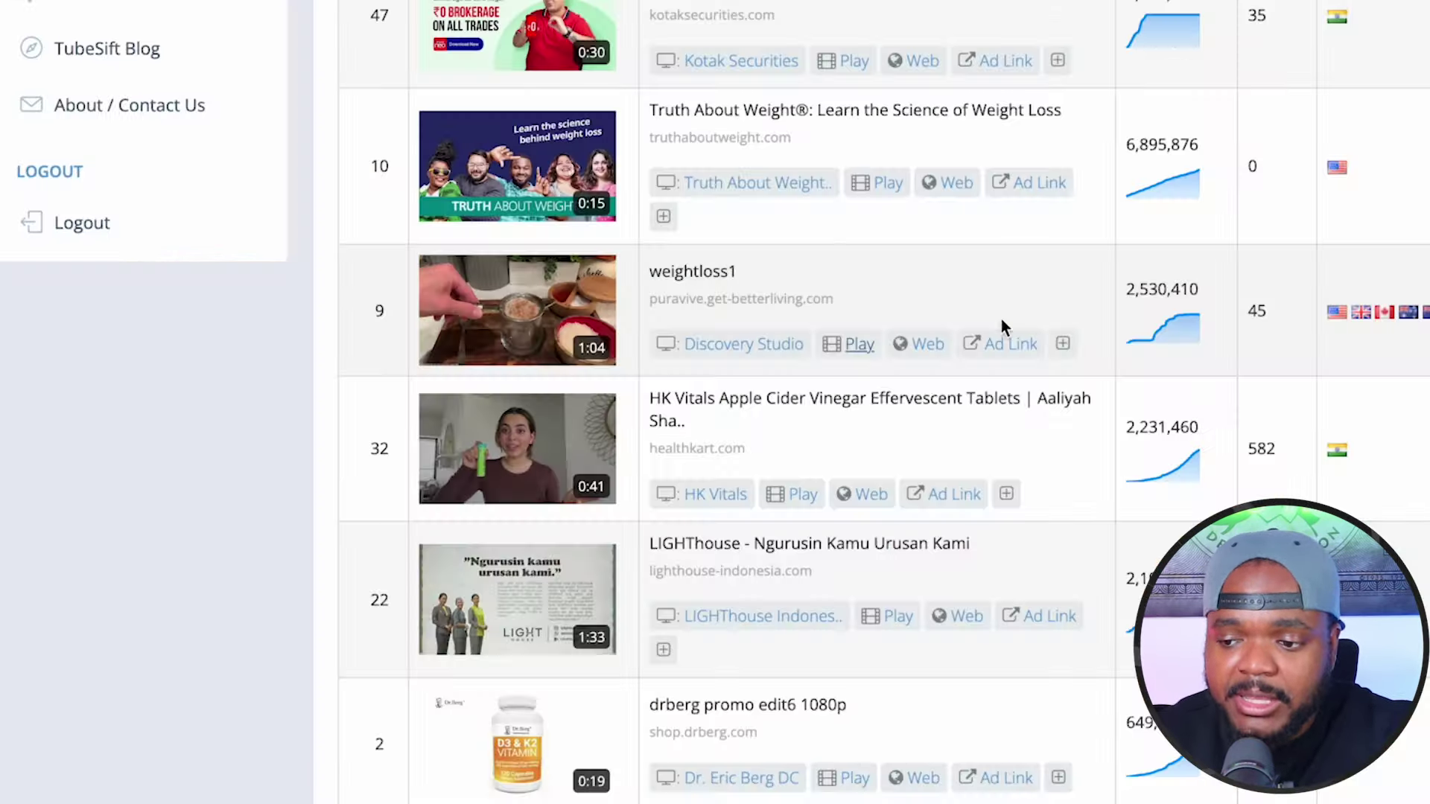
# - Open weightloss1's landing page, then the Puravive affiliate page showing 85% commission and $235+ AOV
pyautogui.click(999, 329)
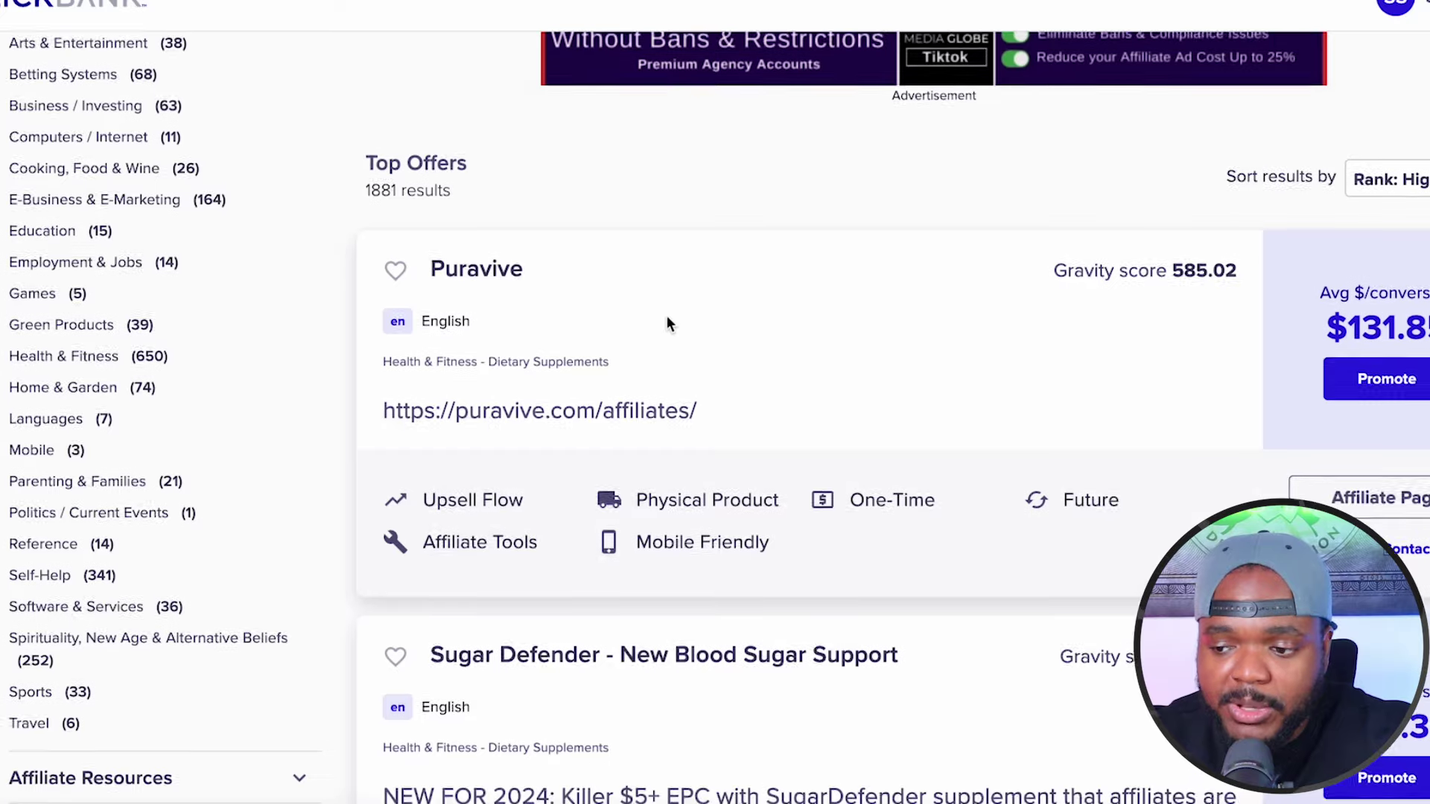
pyautogui.scroll(1, 667, 322)
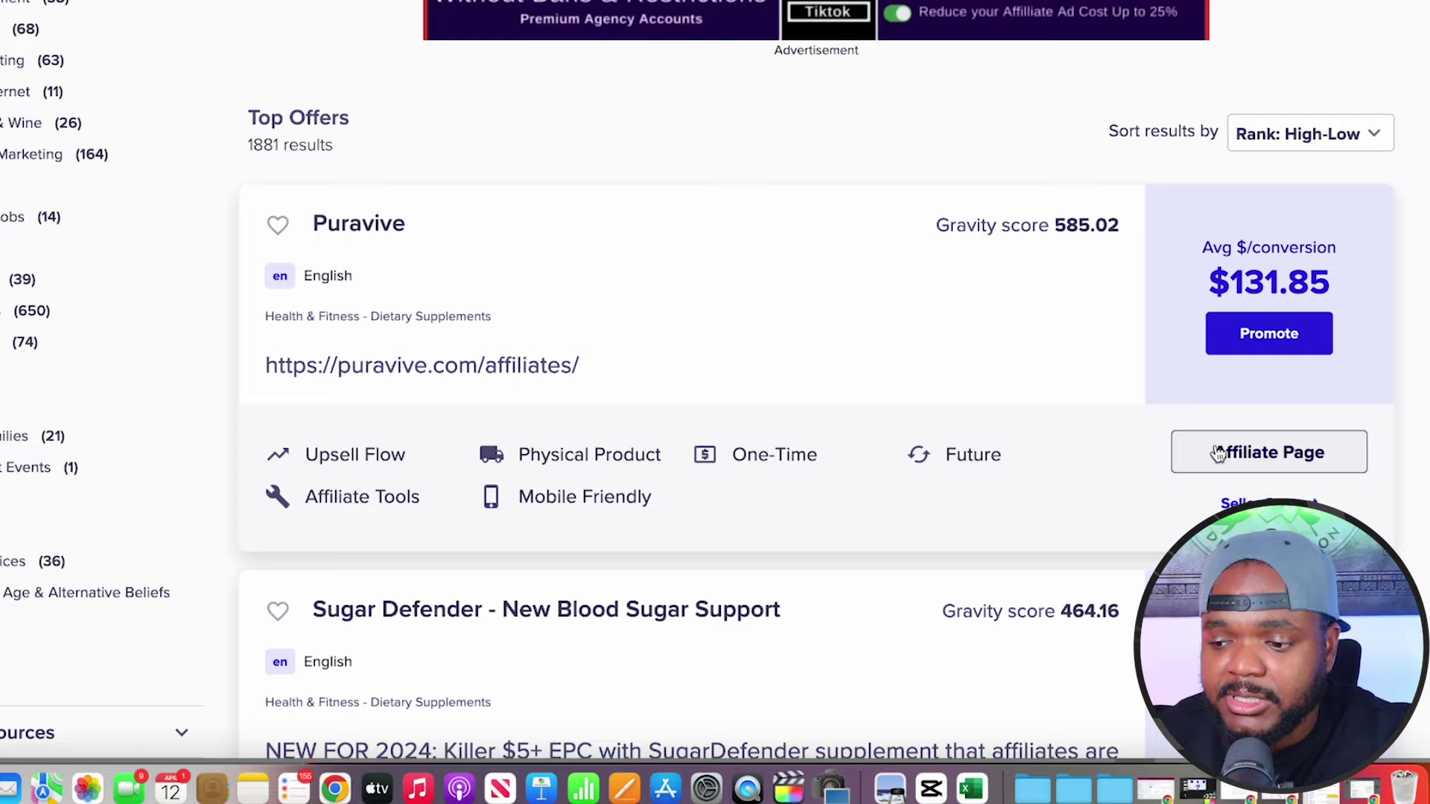
pyautogui.click(1218, 453)
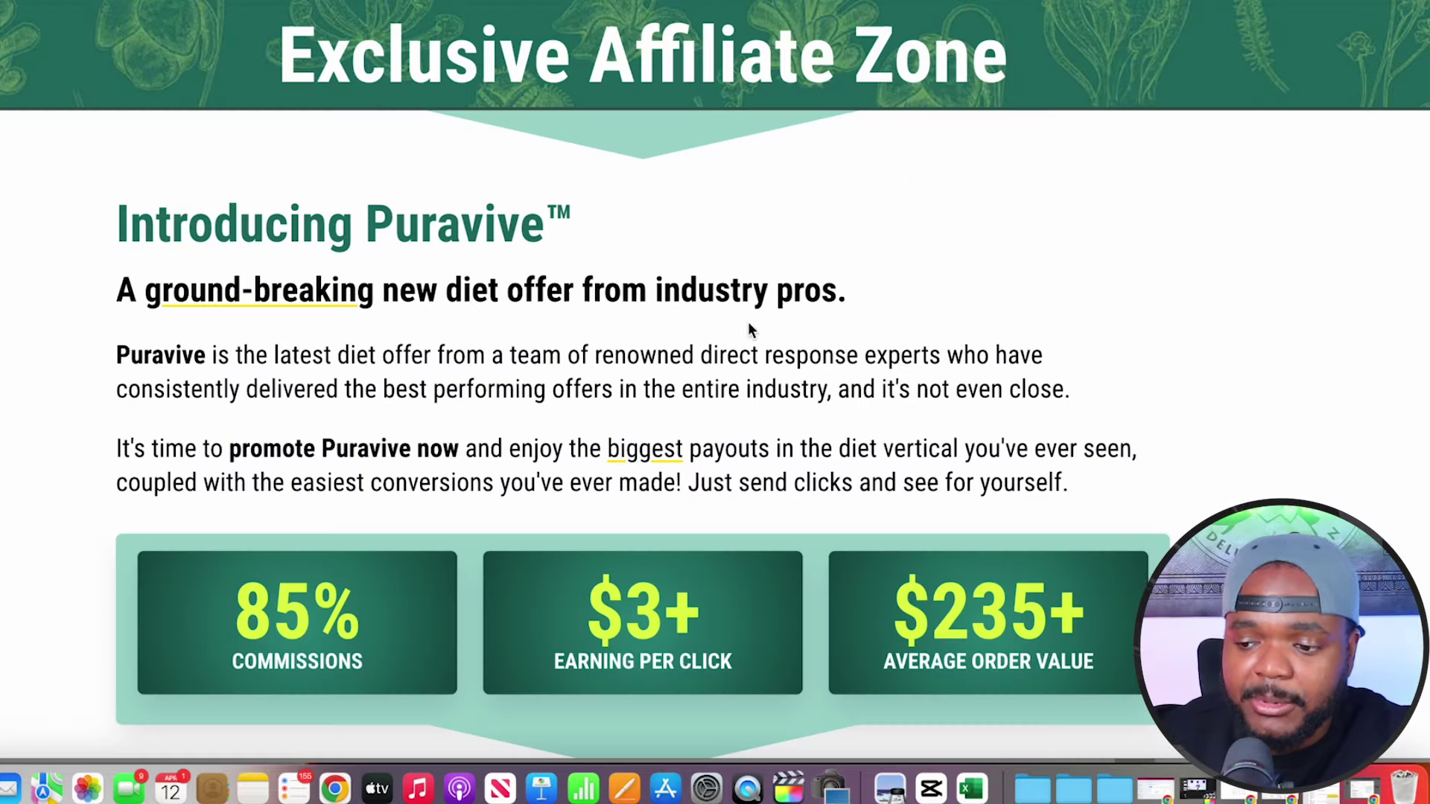
pyautogui.scroll(-2, 735, 311)
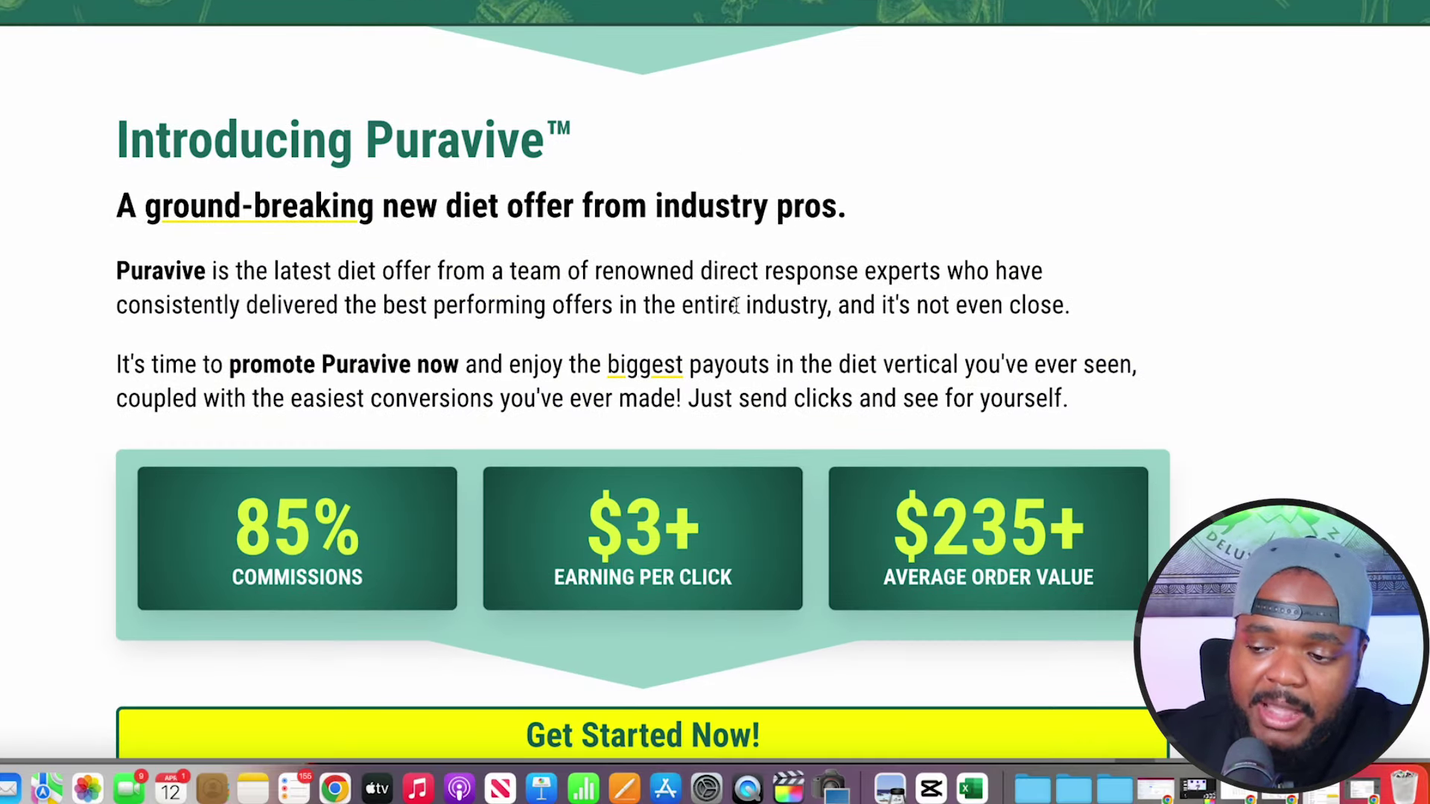
pyautogui.scroll(2, 735, 306)
pyautogui.scroll(-3, 938, 361)
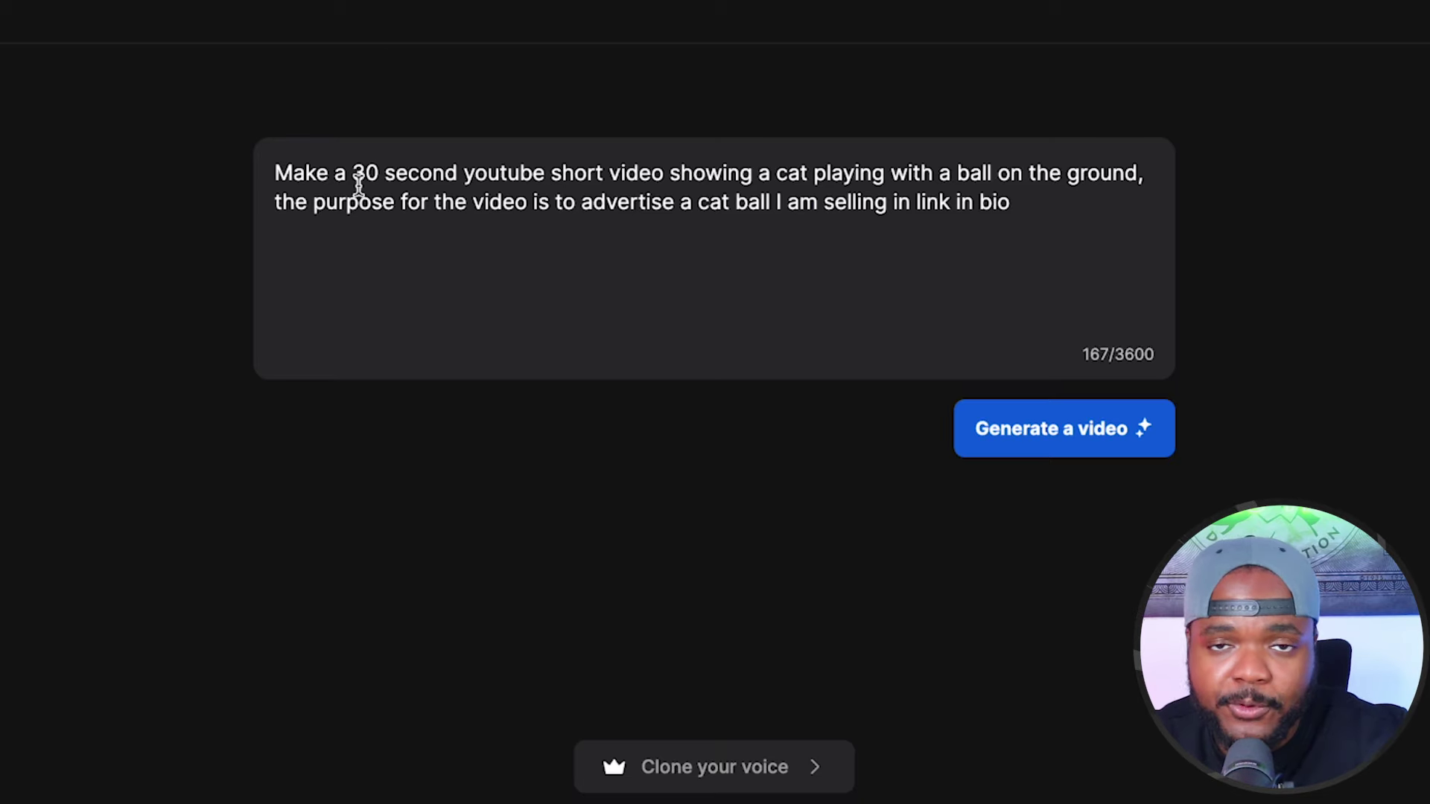
# - Generate the 30-second 'Furry Fun: Kitty's Playtime' cat ball ad and play it
pyautogui.click(1069, 438)
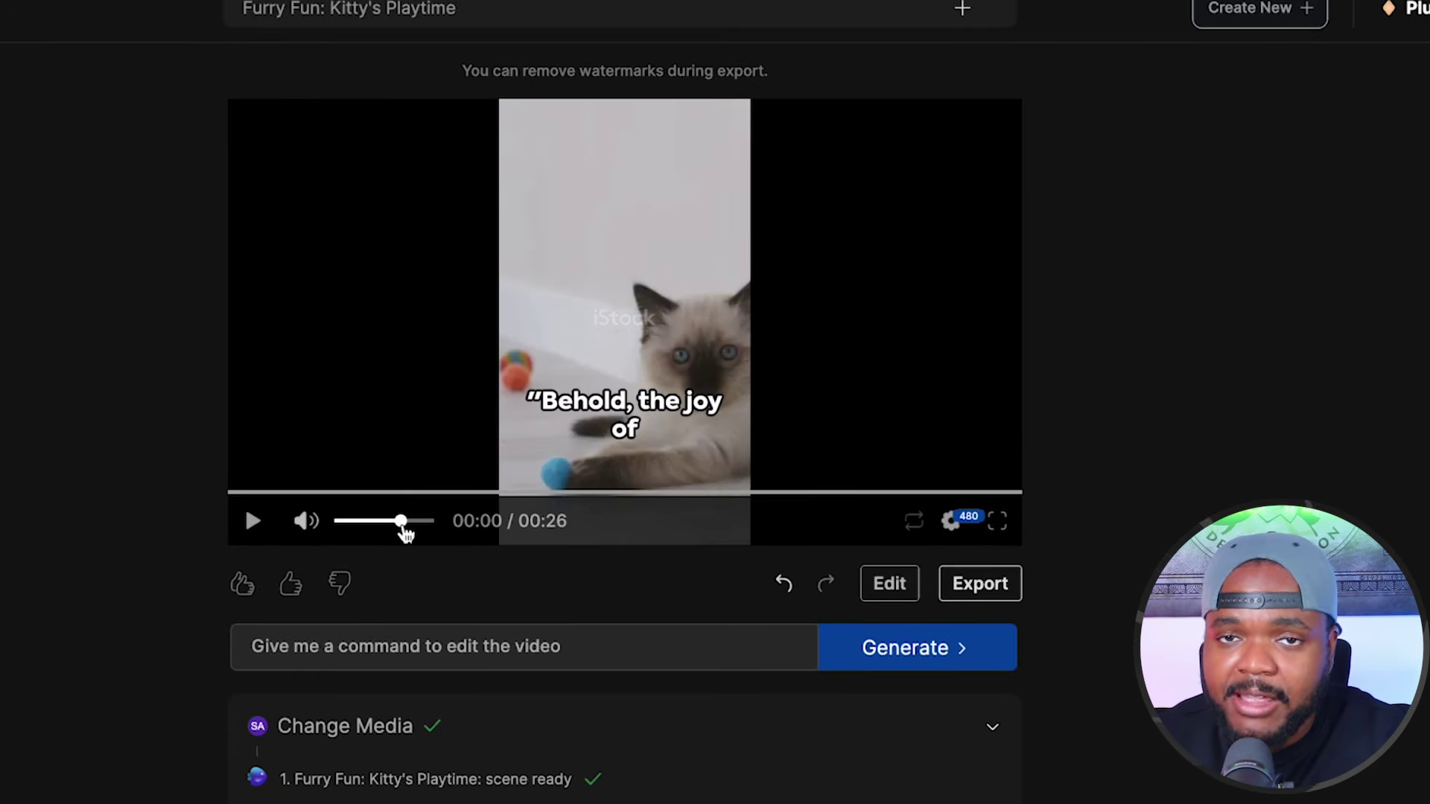
pyautogui.click(253, 522)
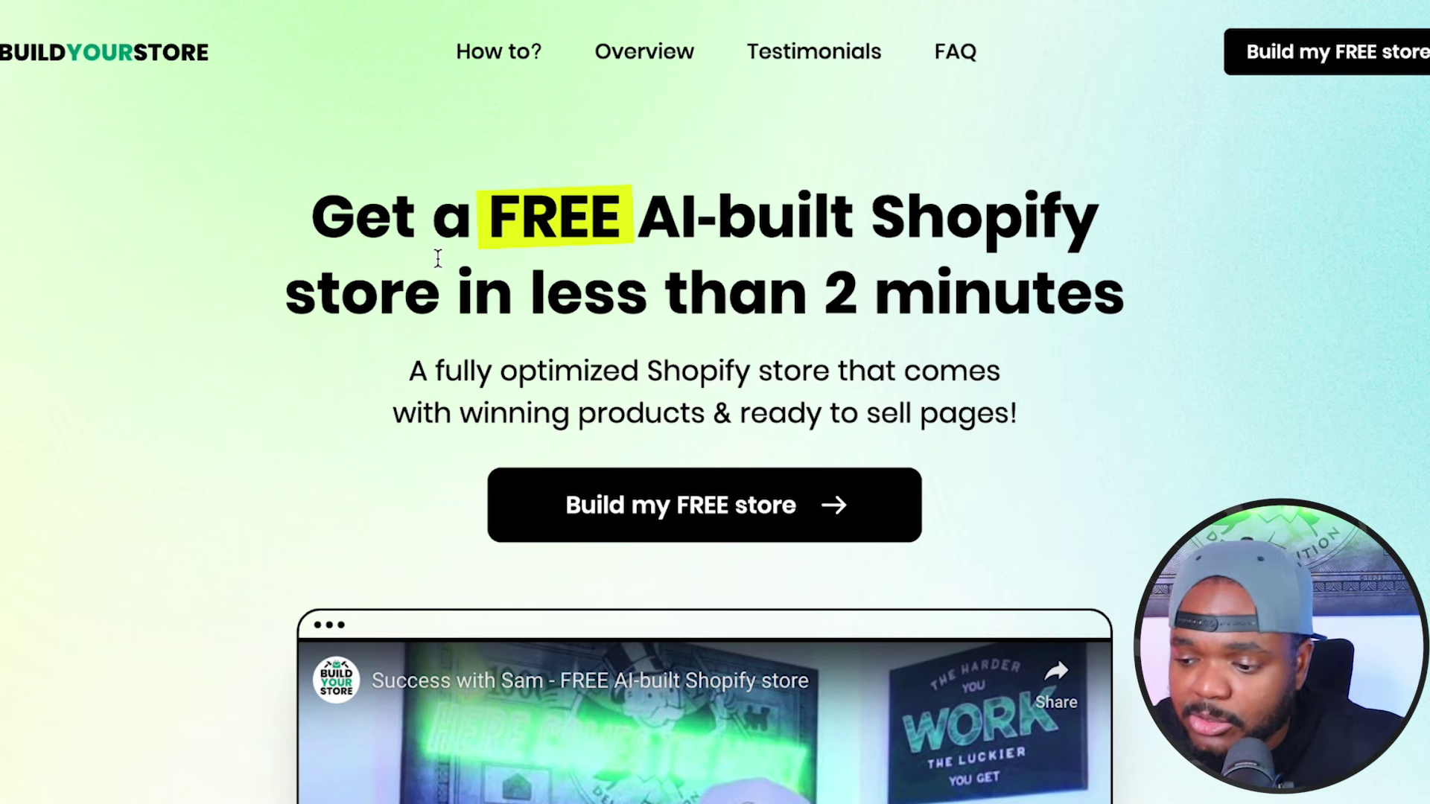
# - Sign up for the free store in the Sport & Fitness niche, then select the new login email
pyautogui.moveTo(403, 291); pyautogui.dragTo(1017, 287)
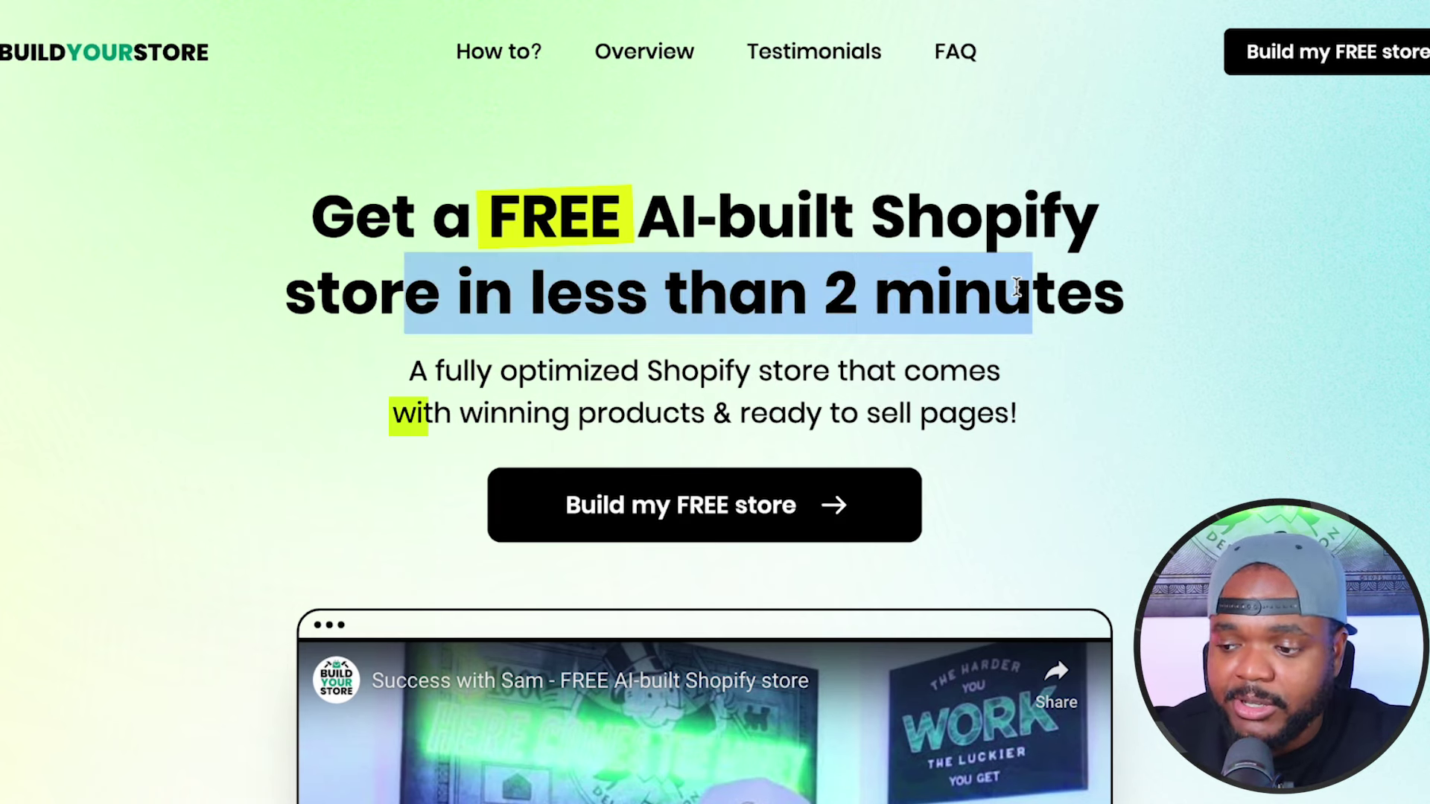
pyautogui.click(695, 521)
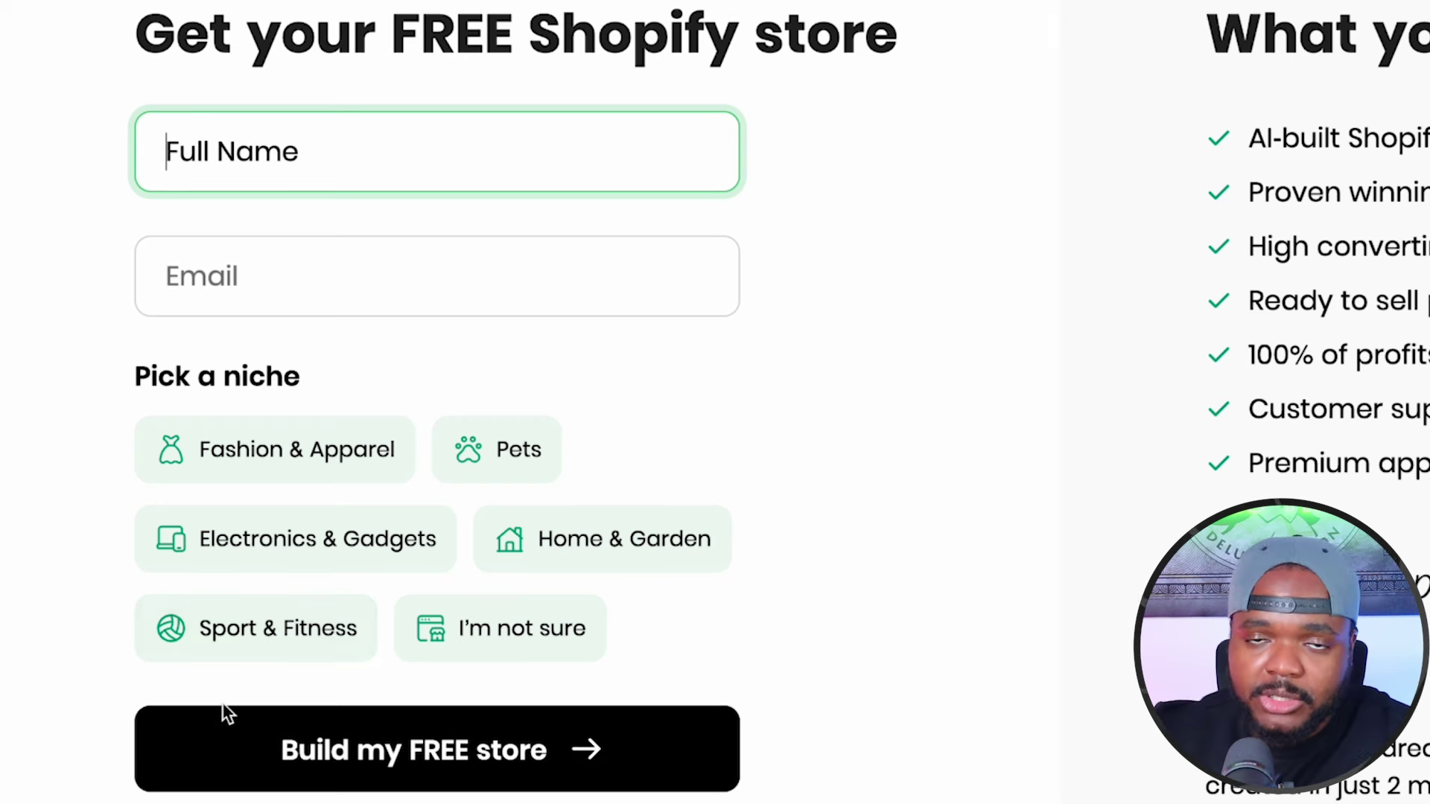
pyautogui.click(246, 631)
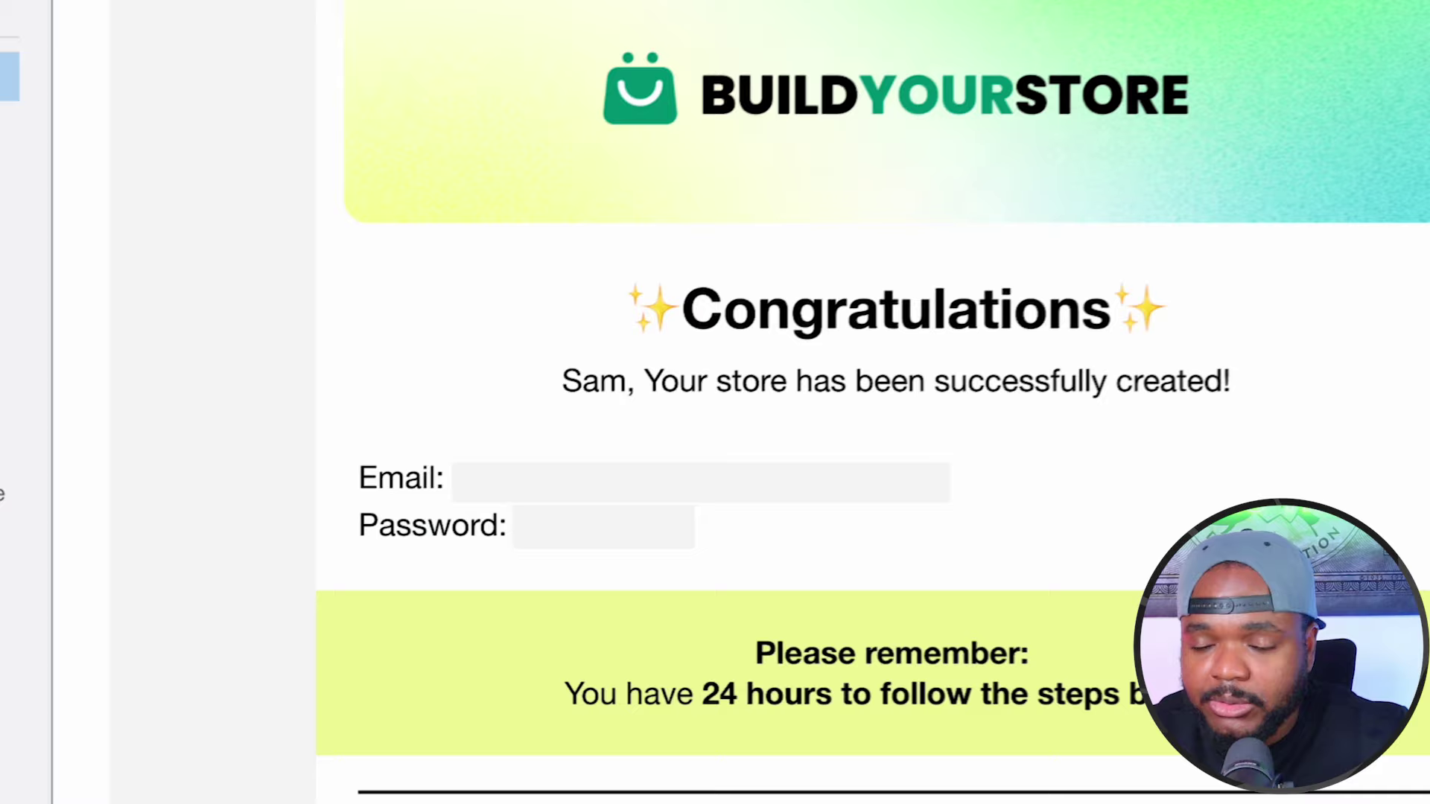
pyautogui.moveTo(453, 478); pyautogui.dragTo(719, 478)
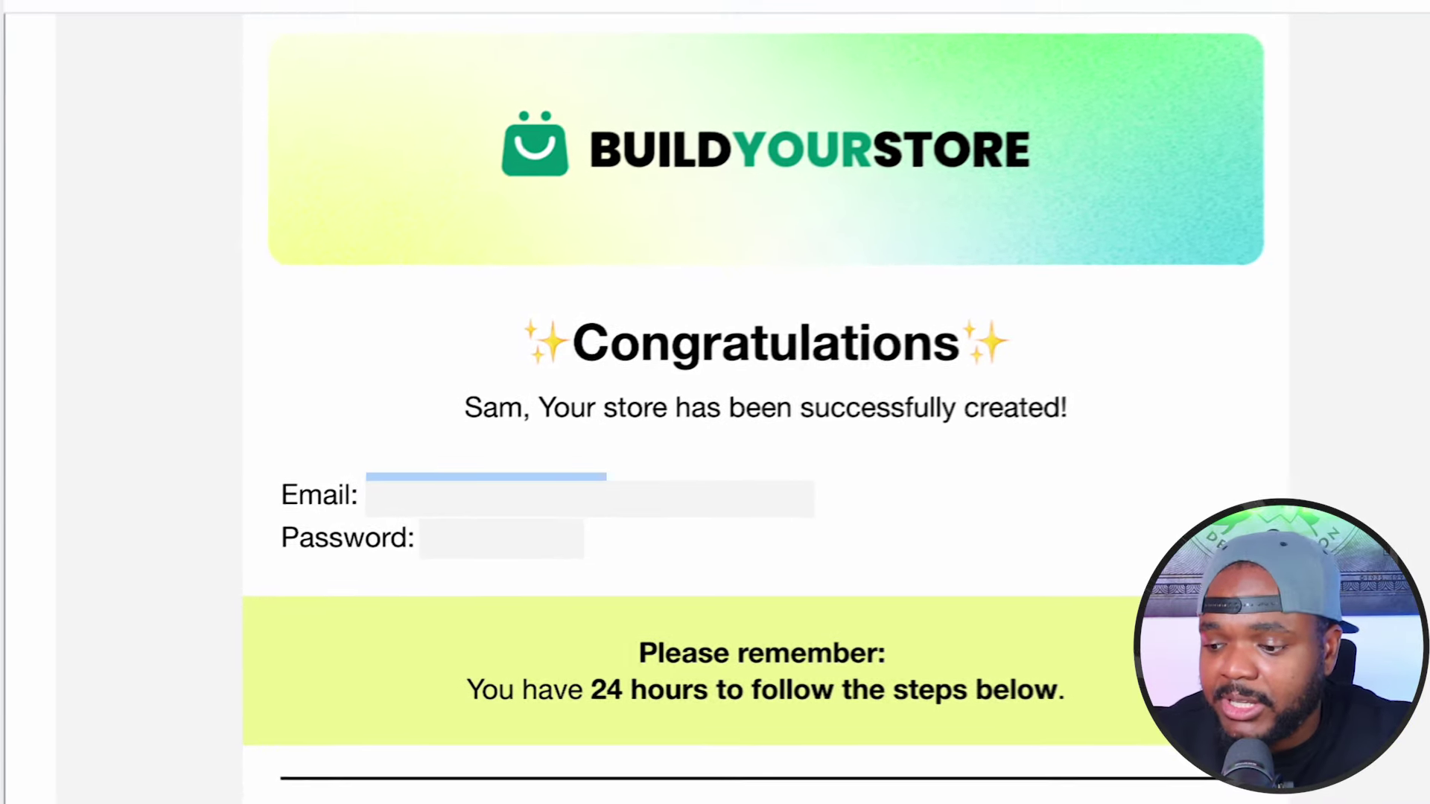
pyautogui.moveTo(606, 480); pyautogui.dragTo(831, 499)
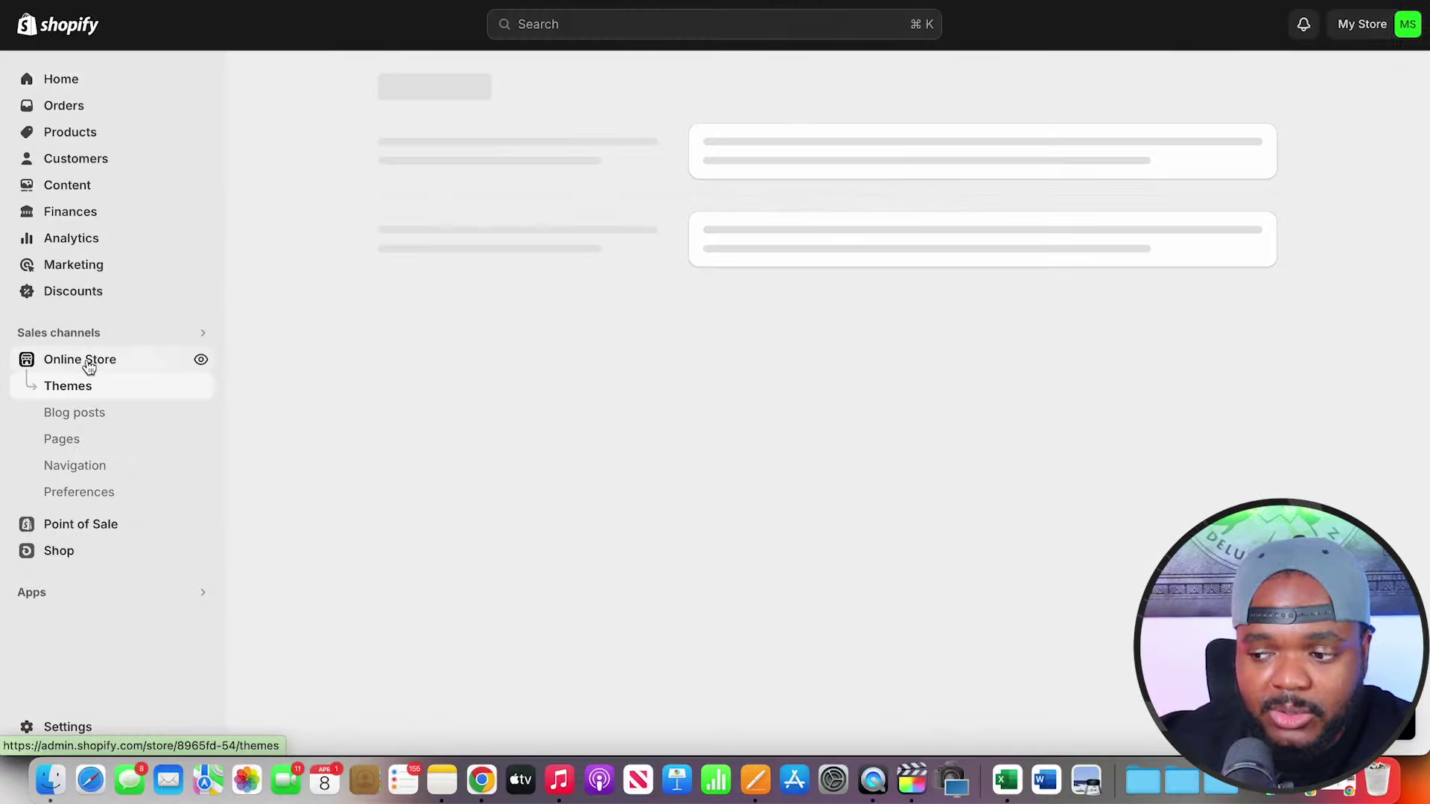
# - View the new FitZone storefront and scroll through its homepage
pyautogui.click(1214, 128)
pyautogui.scroll(-3, 1014, 187)
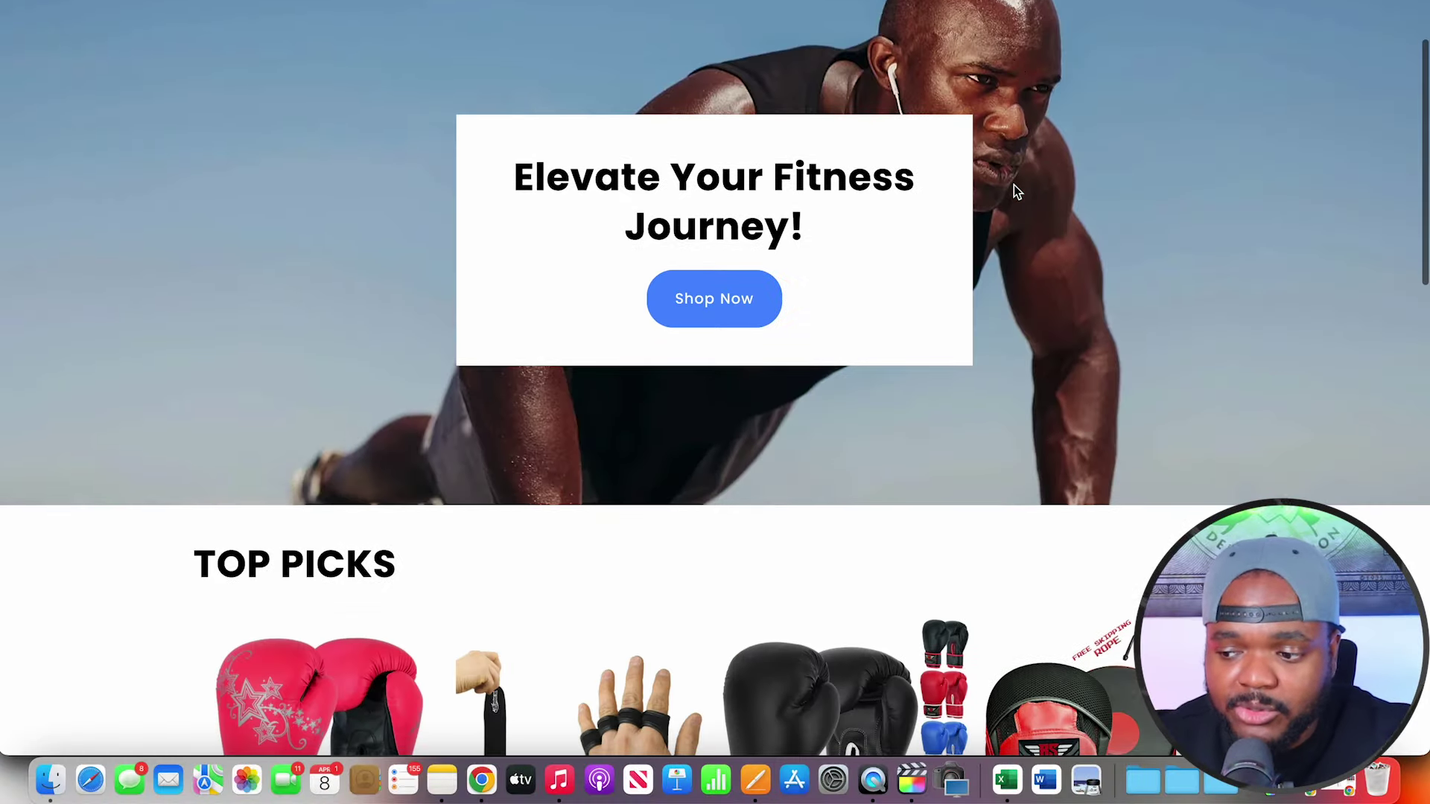
pyautogui.scroll(2, 1017, 191)
pyautogui.scroll(-8, 1017, 190)
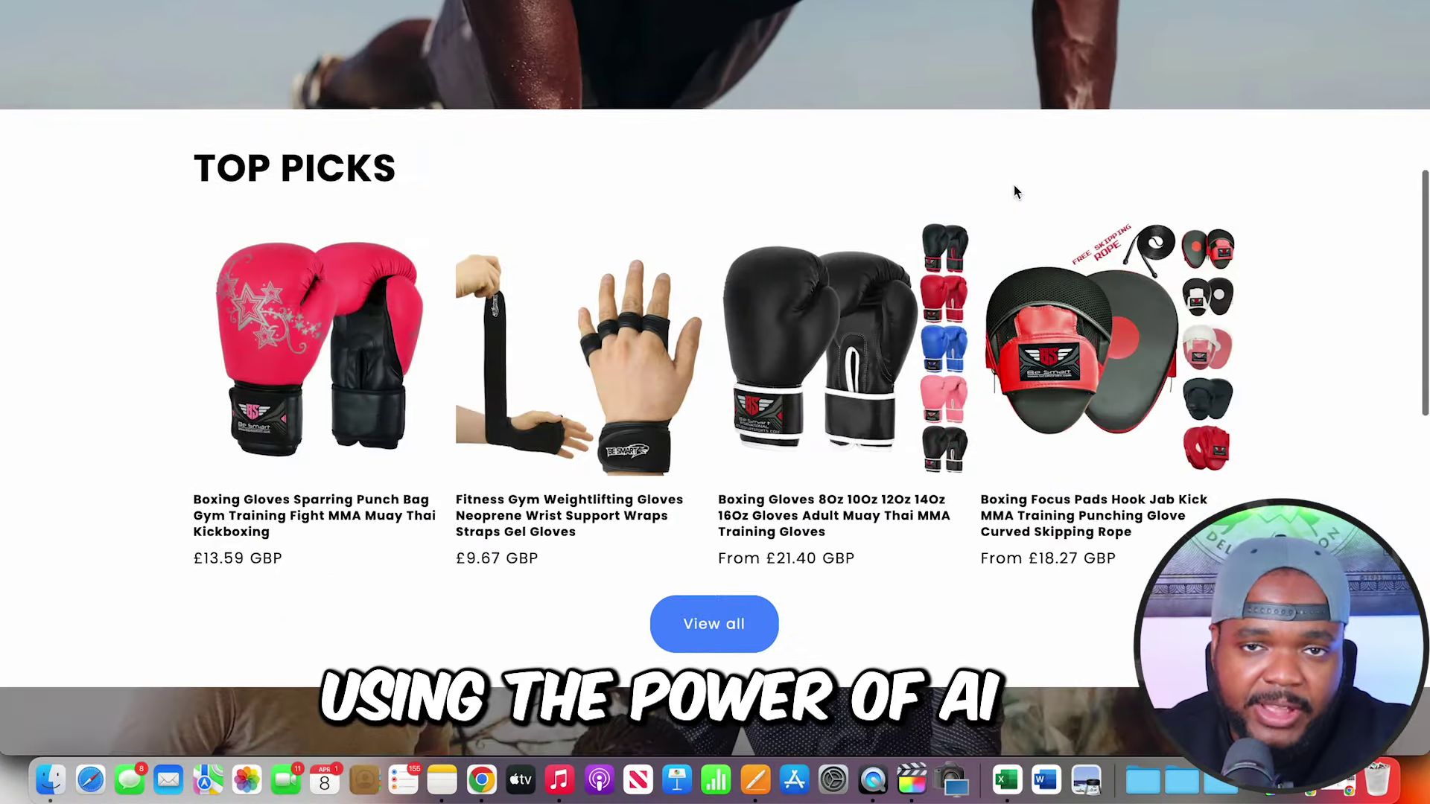
pyautogui.scroll(-5, 1014, 192)
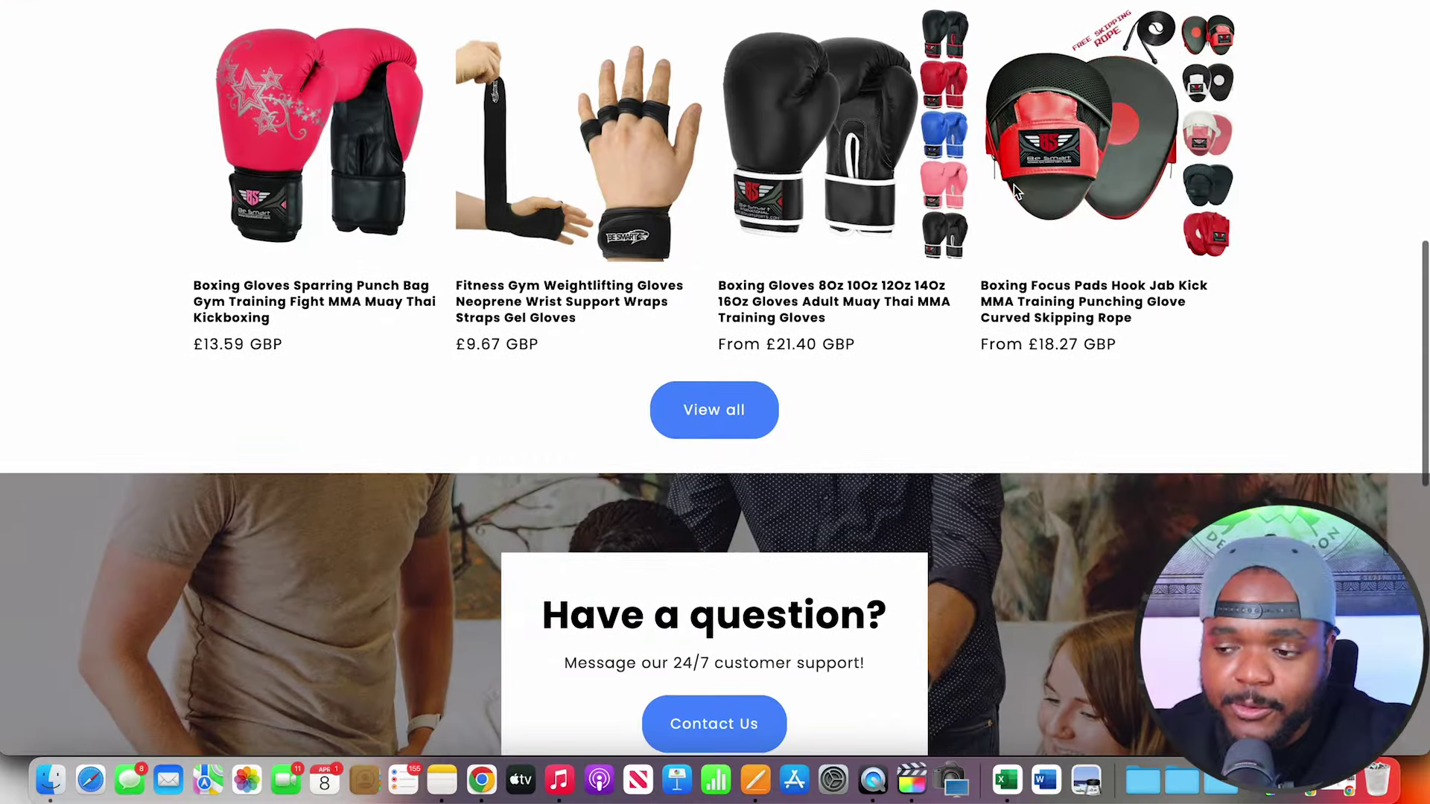
pyautogui.scroll(3, 1015, 192)
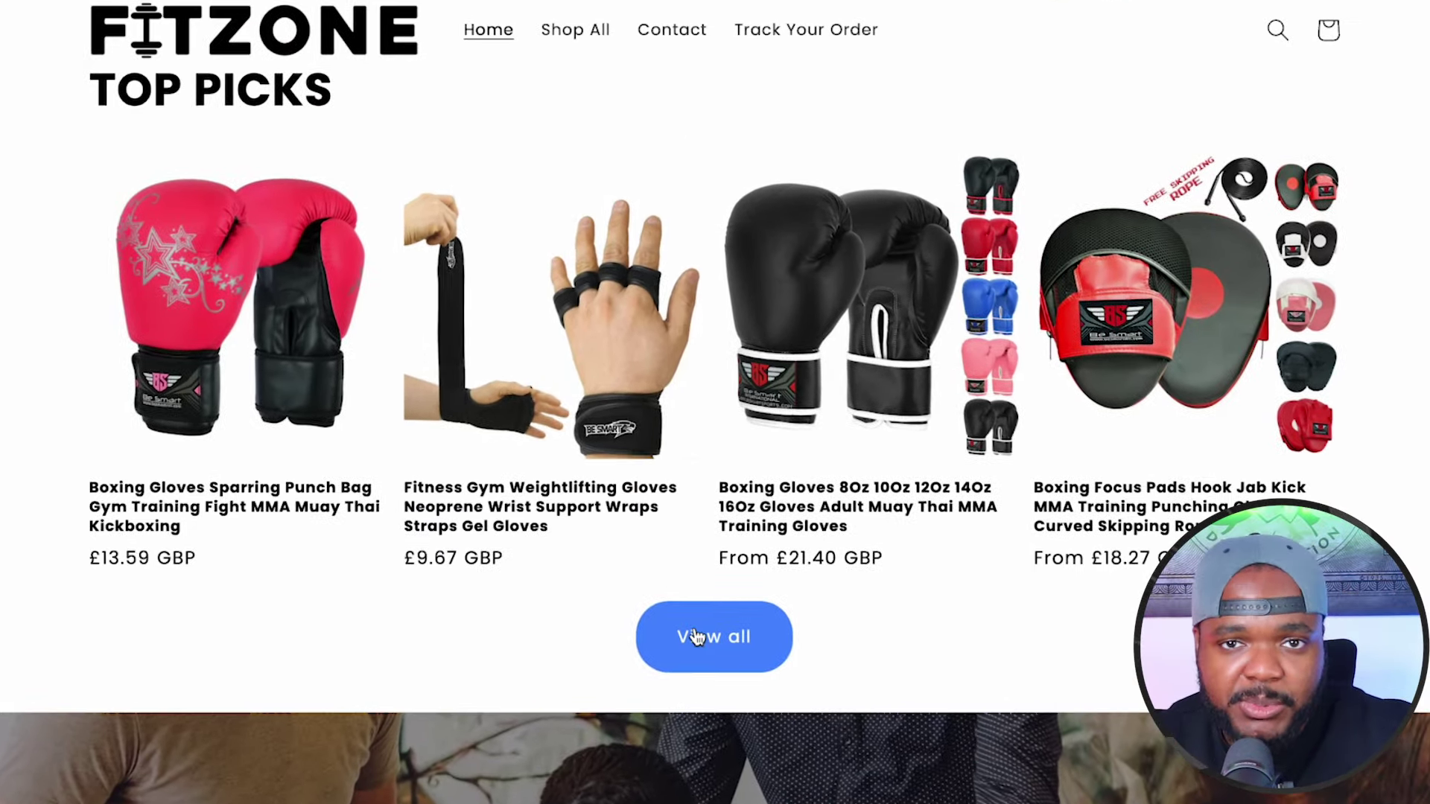
pyautogui.scroll(-6, 264, 498)
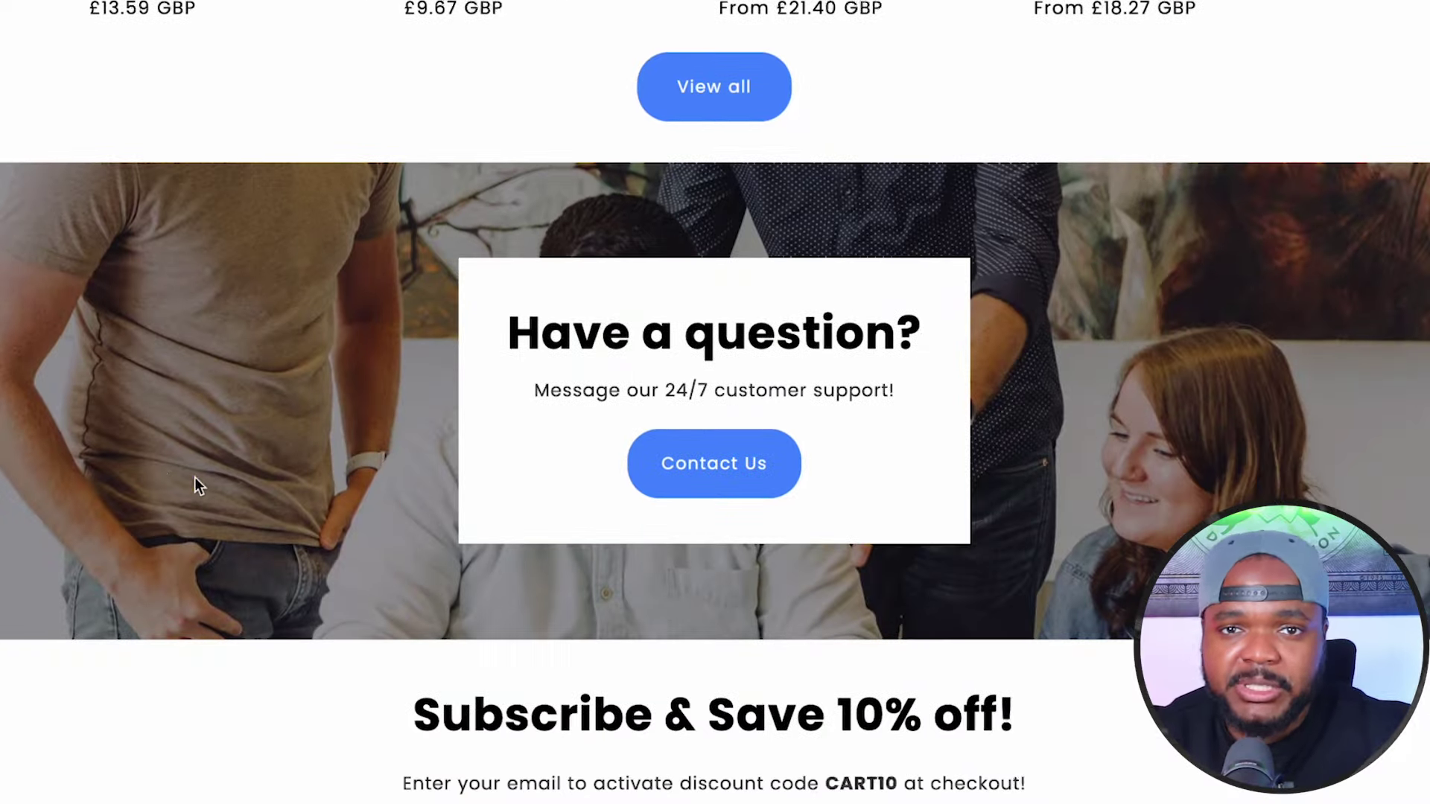
pyautogui.scroll(-4, 1073, 357)
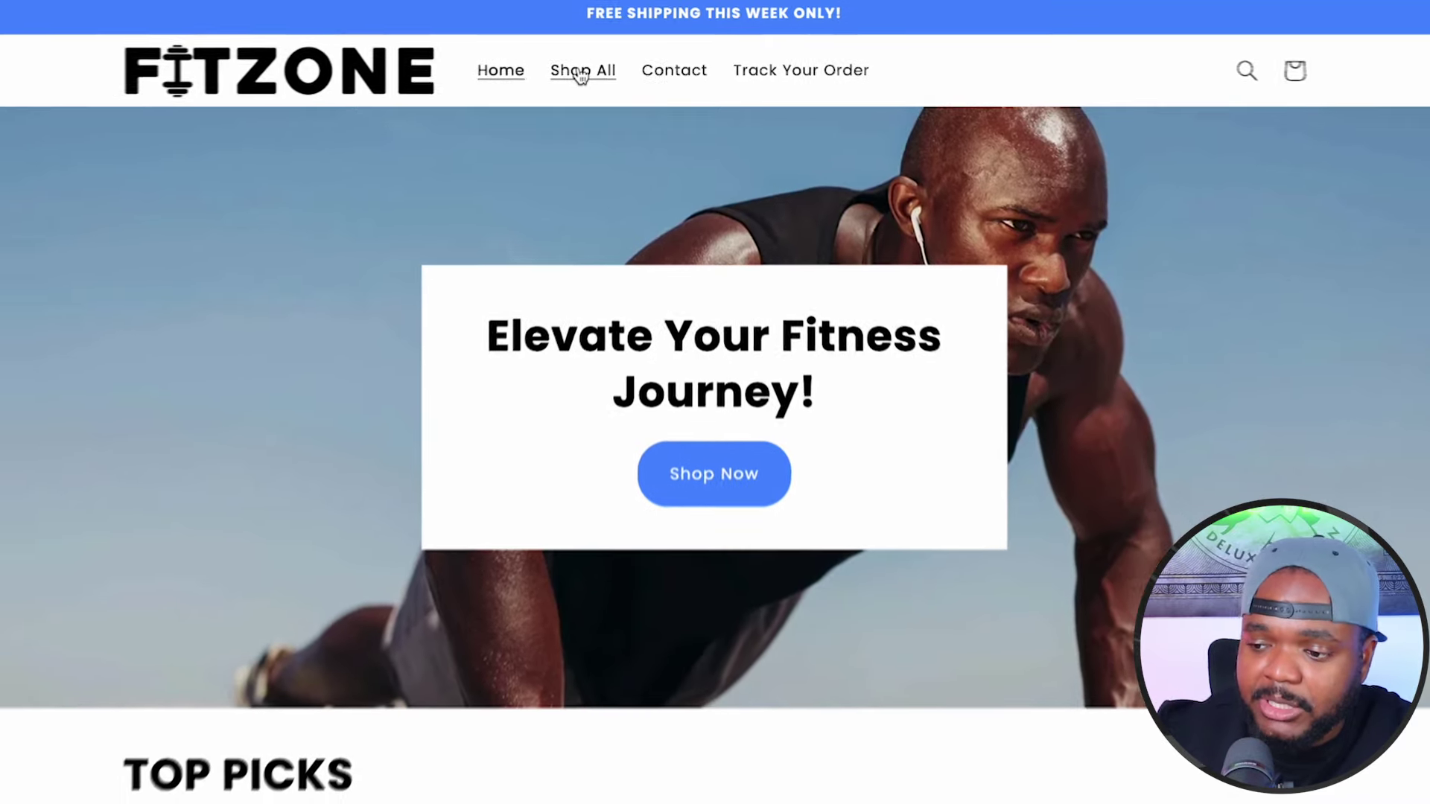
# - Browse the store's full Shop All product collection
pyautogui.click(581, 71)
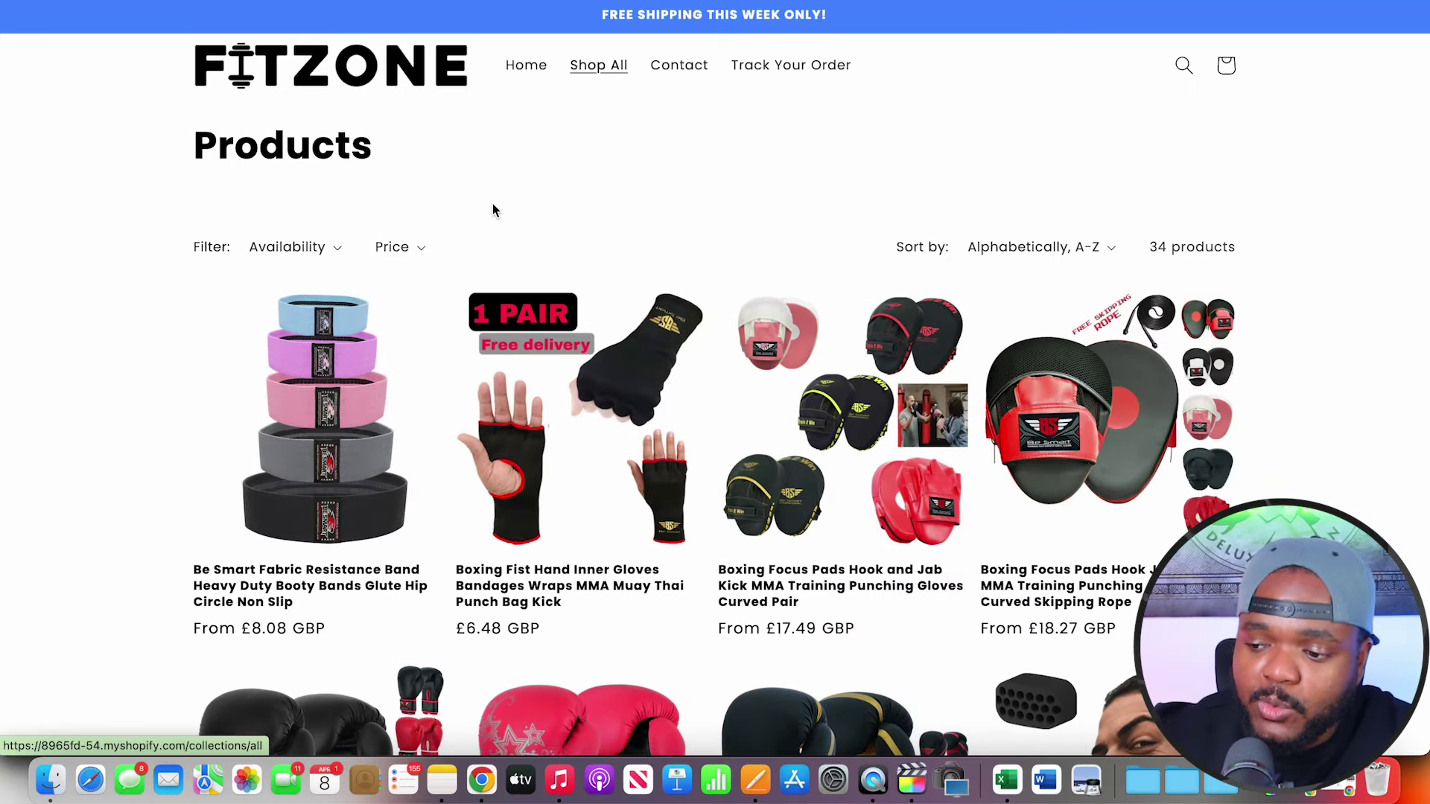
pyautogui.scroll(-5, 117, 317)
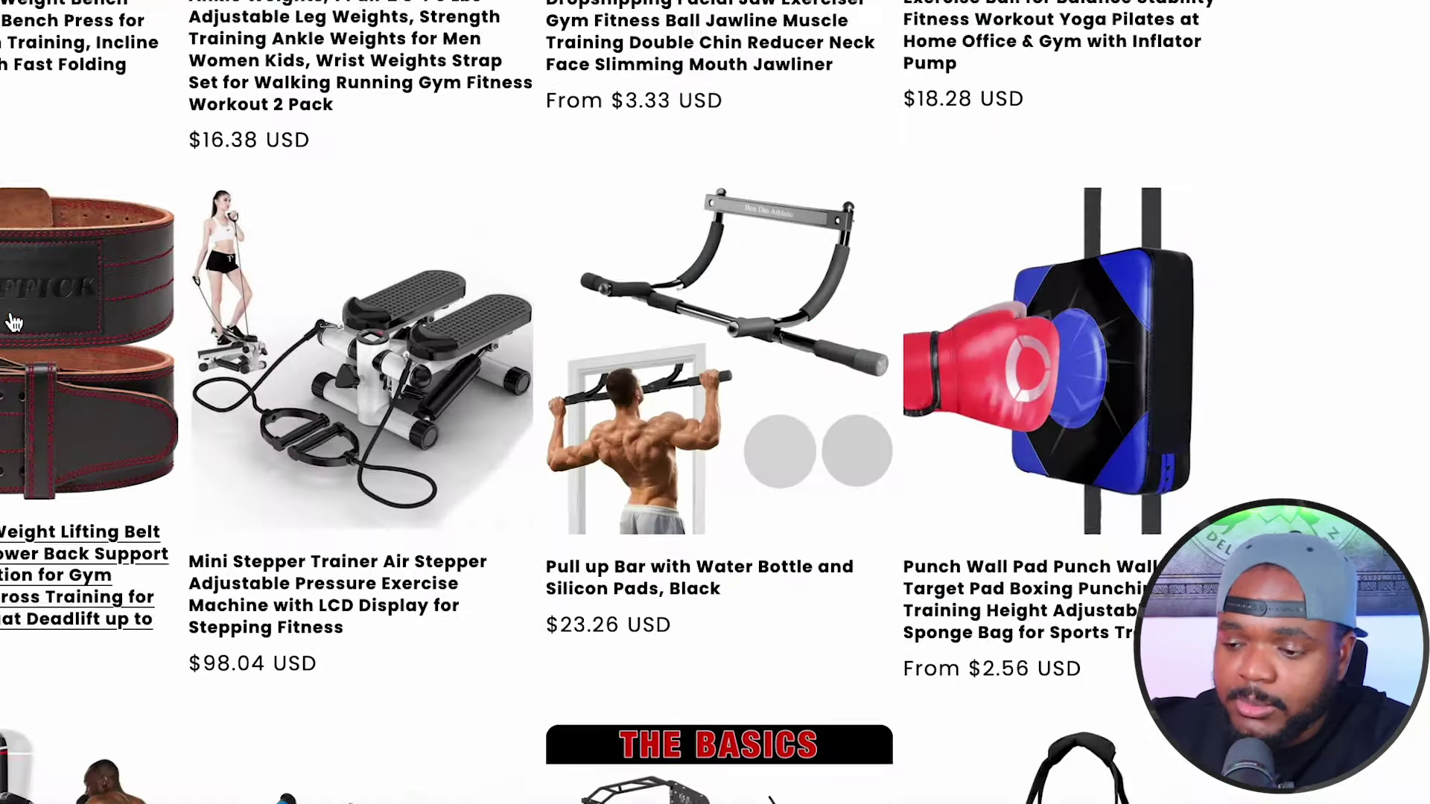
pyautogui.scroll(-8, 13, 322)
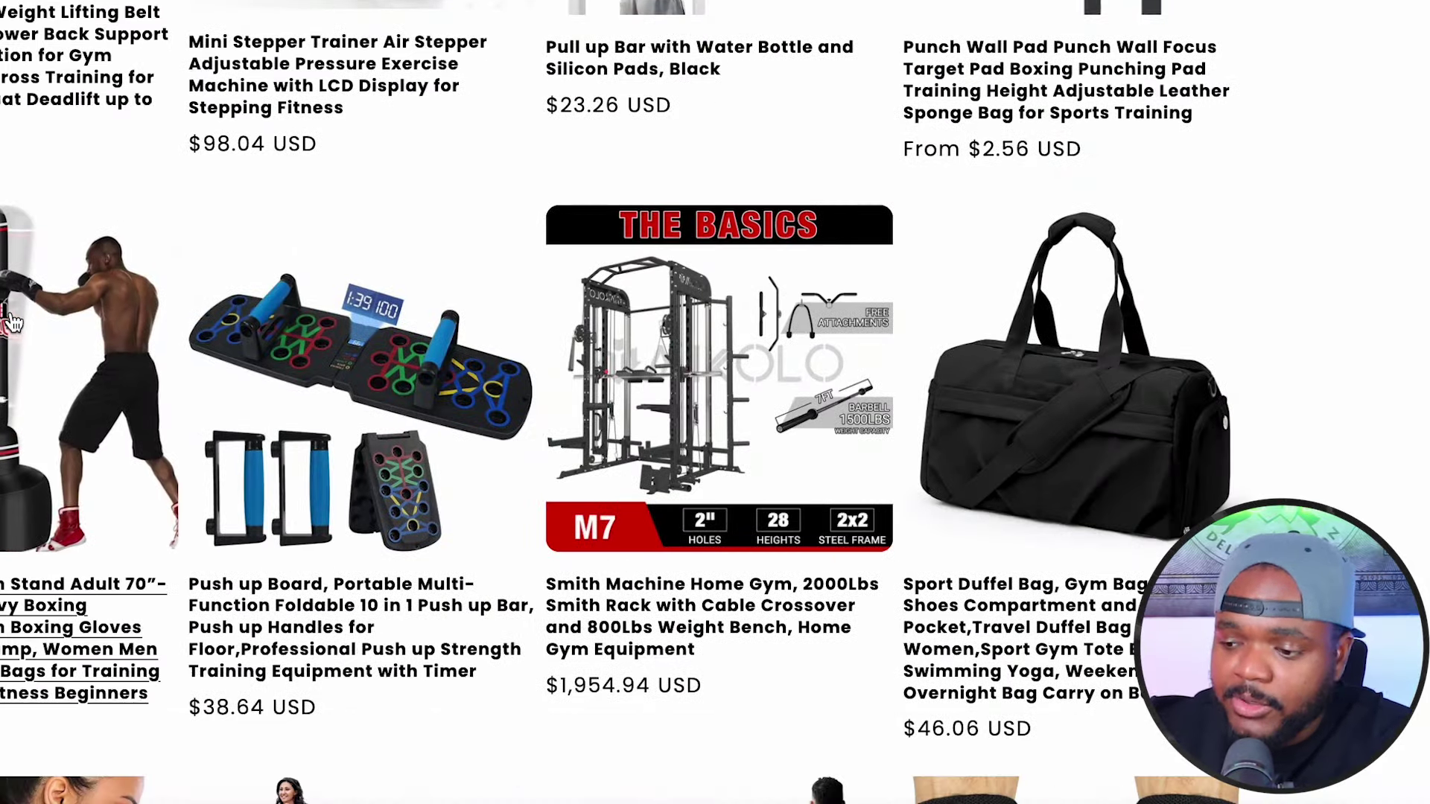
pyautogui.scroll(4, 903, 332)
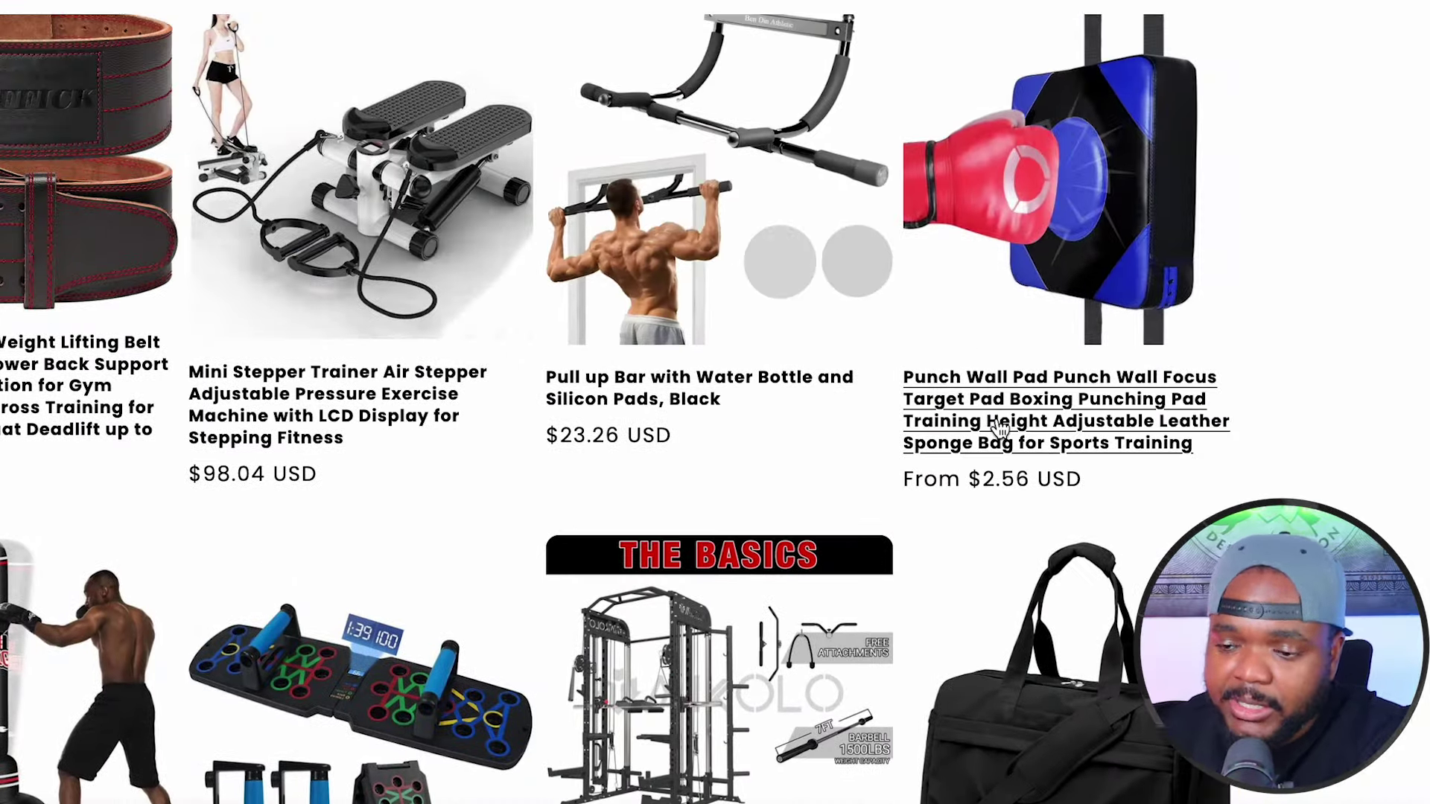
# - Open the $2.56 Punch Wall Pad product page and view its red glove and boxer photos
pyautogui.click(928, 392)
pyautogui.scroll(-5, 893, 339)
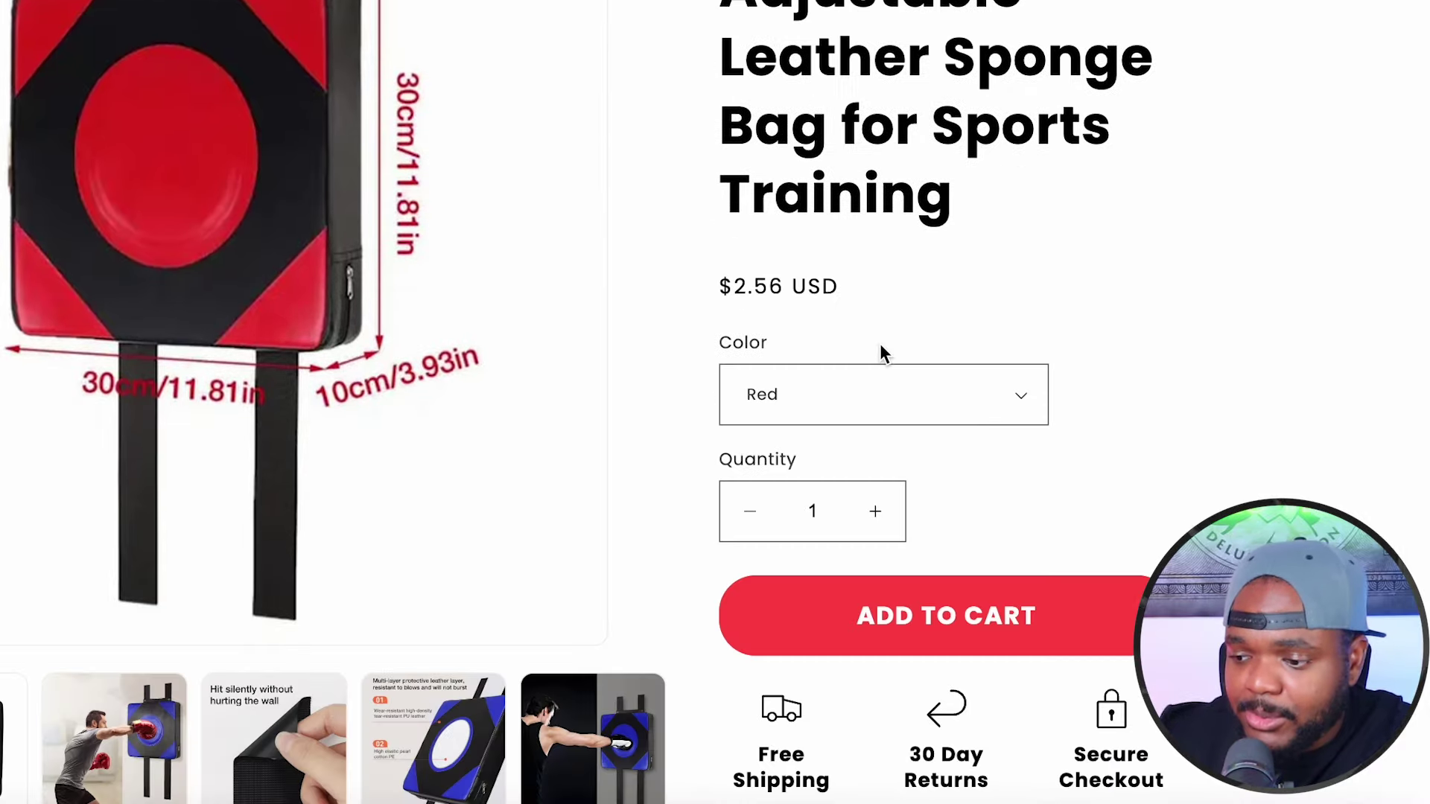
pyautogui.scroll(-5, 881, 348)
pyautogui.scroll(-3, 883, 355)
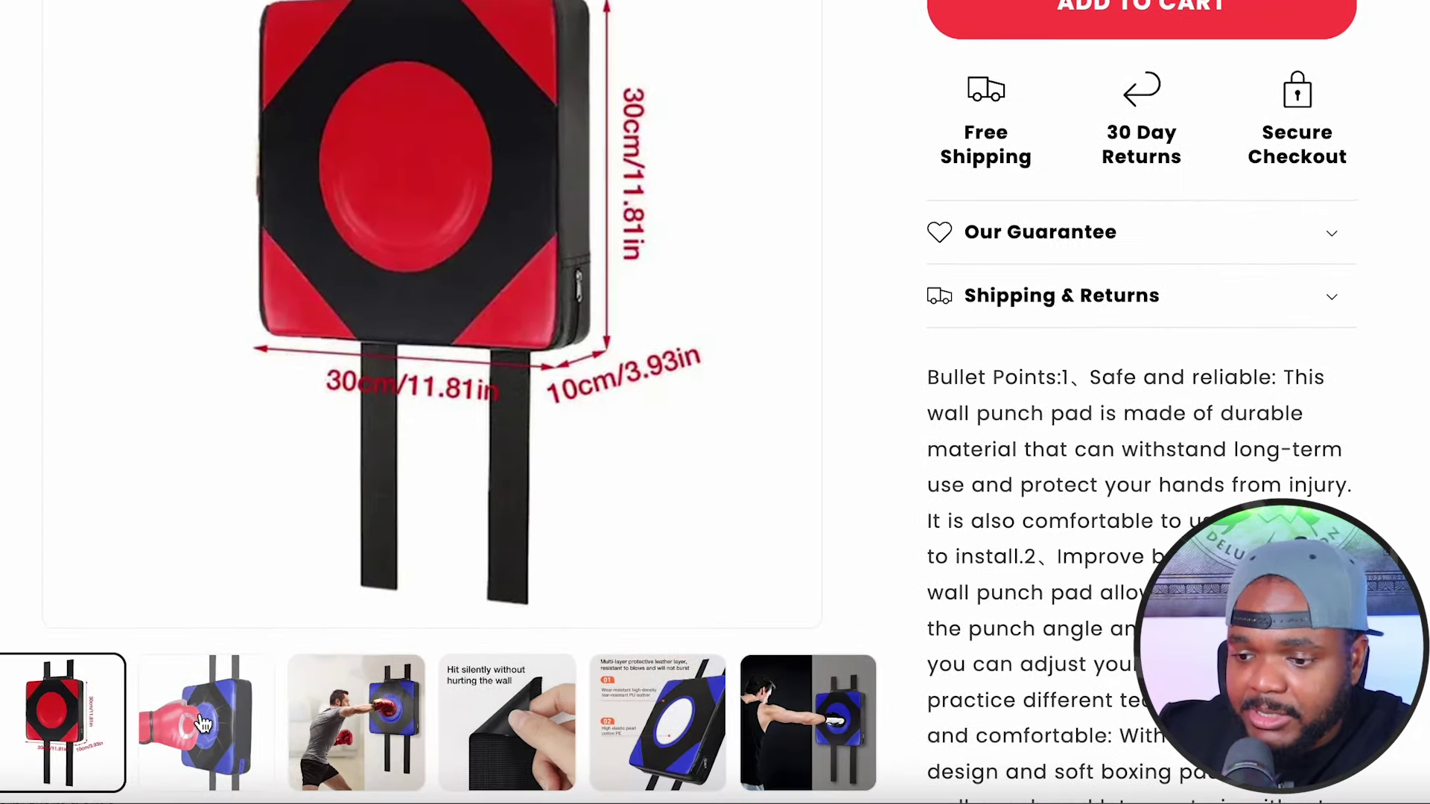
pyautogui.click(246, 723)
pyautogui.click(328, 730)
pyautogui.scroll(-4, 1062, 443)
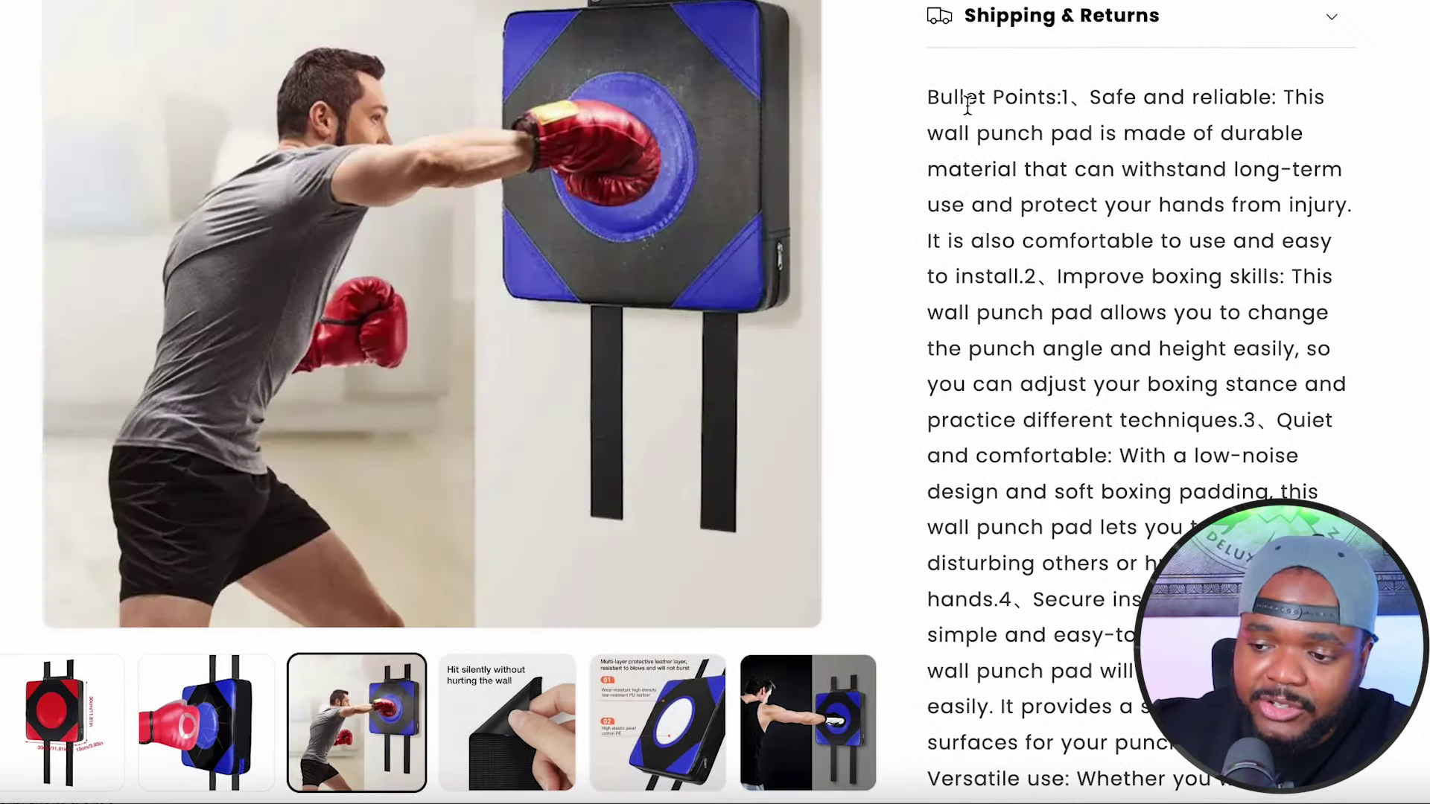
pyautogui.moveTo(939, 97); pyautogui.dragTo(1188, 458)
pyautogui.scroll(-9, 1187, 470)
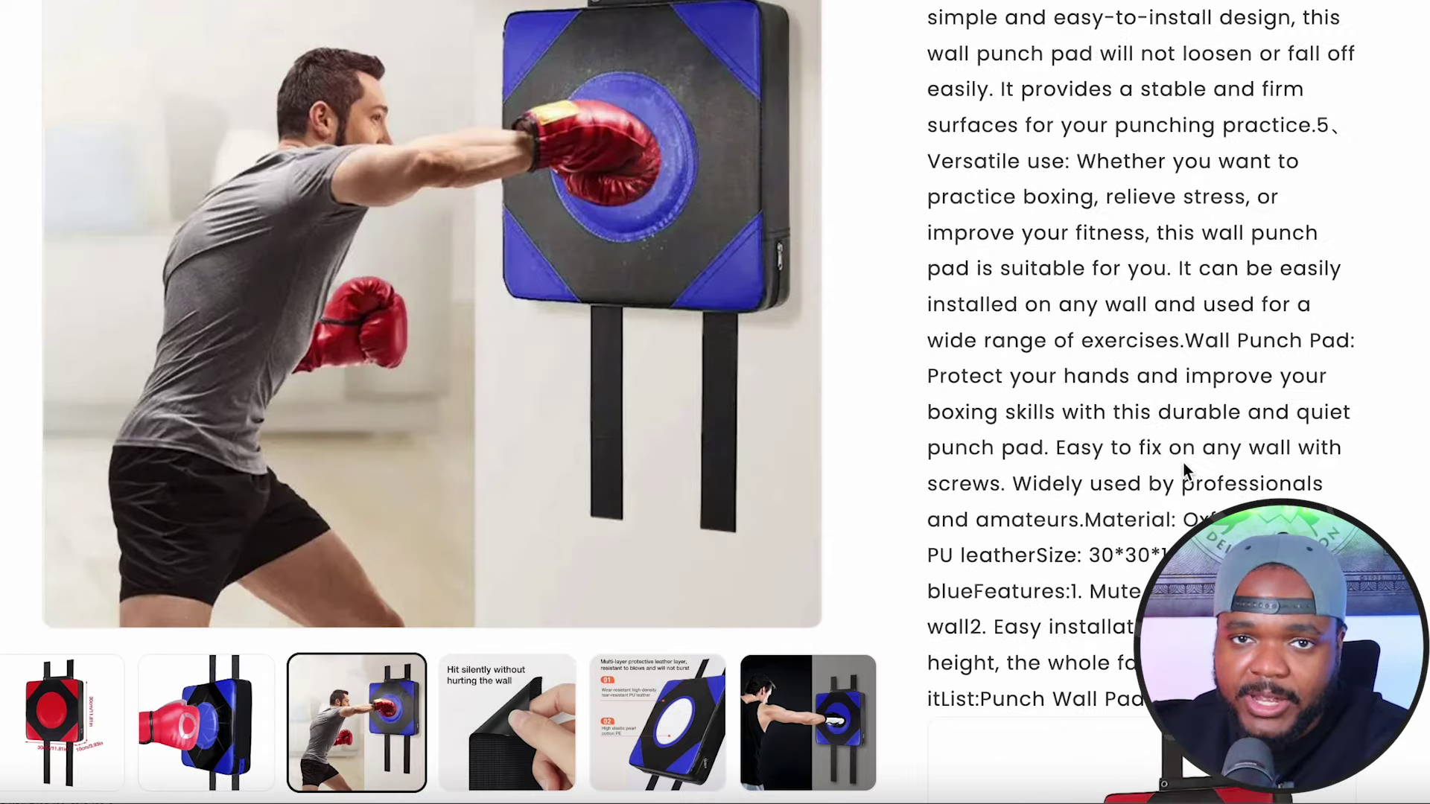
pyautogui.scroll(-6, 1184, 468)
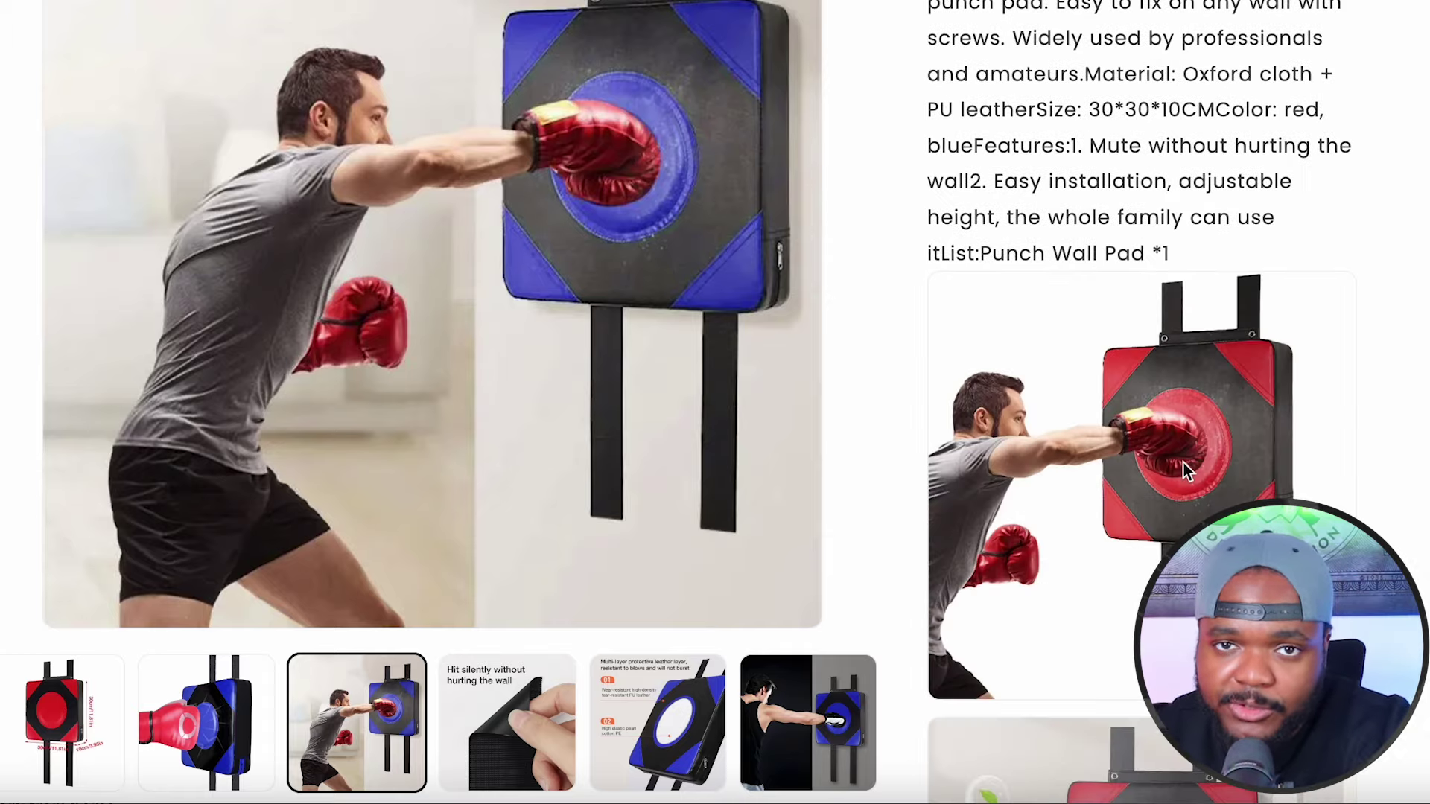
pyautogui.scroll(-5, 1185, 467)
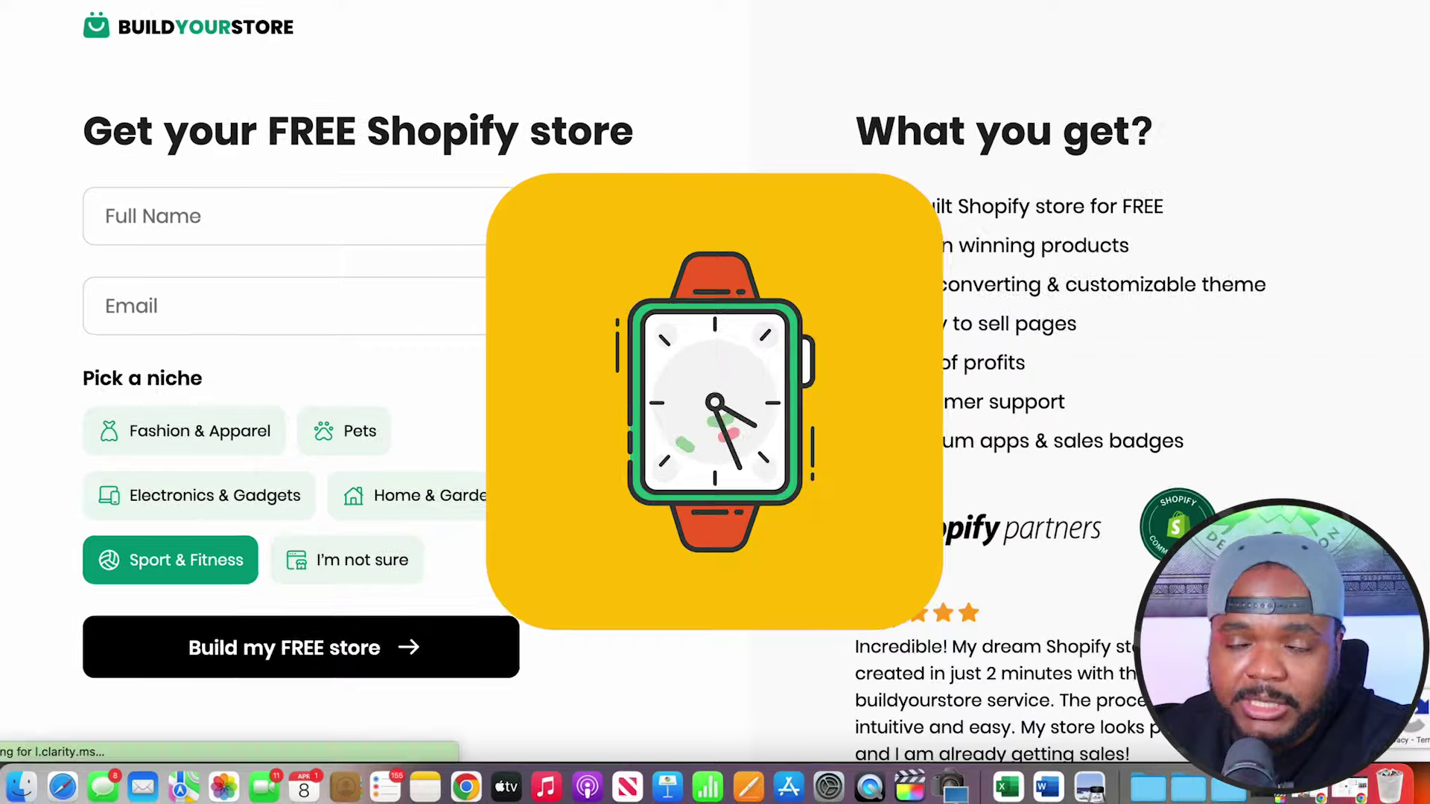
# - Go to the BuildYourStore free store signup page
pyautogui.click(153, 18)
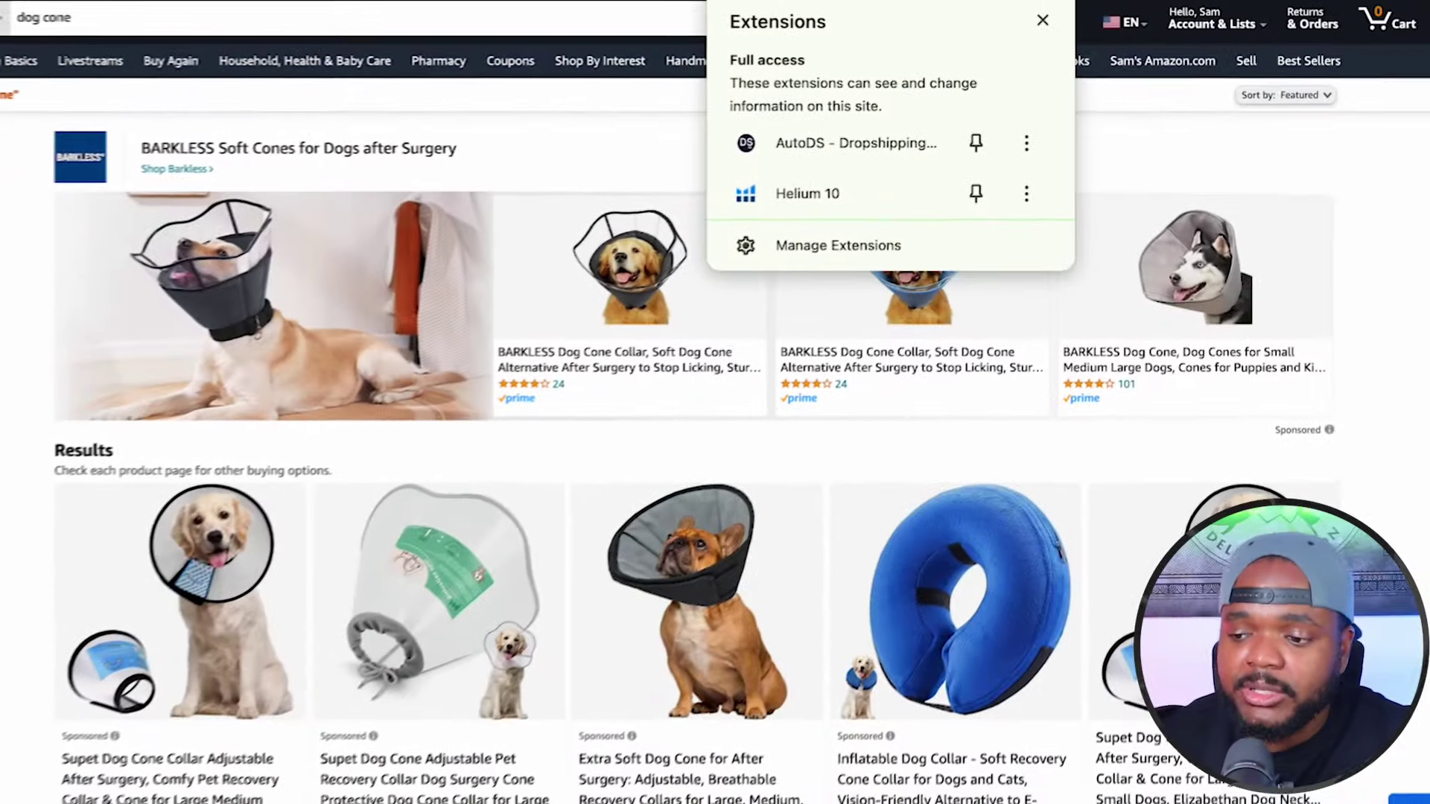
# - Run Helium 10 Xray on the dog cone results and rank the products by sales, highest first
pyautogui.click(823, 192)
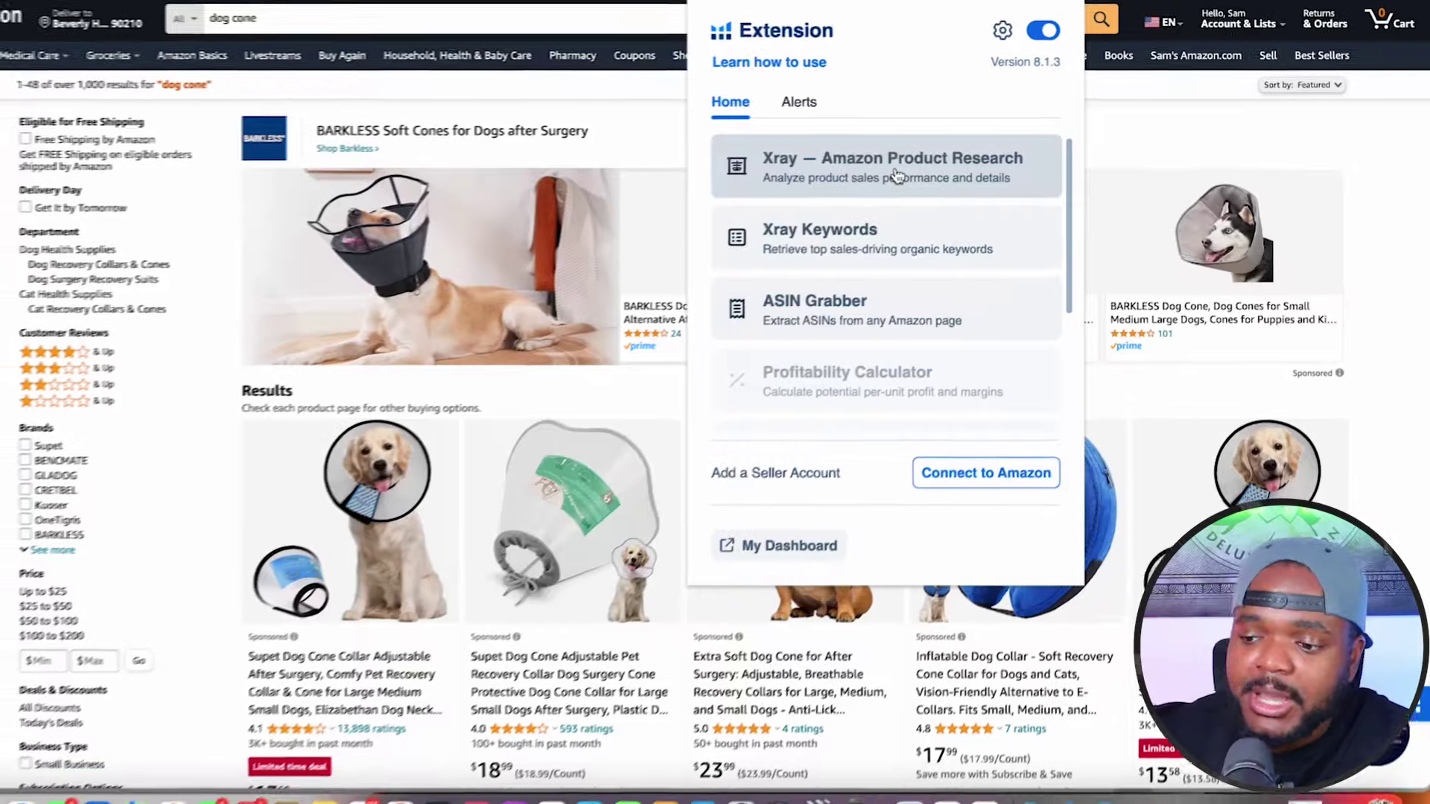
pyautogui.click(897, 176)
pyautogui.moveTo(283, 152); pyautogui.dragTo(318, 152)
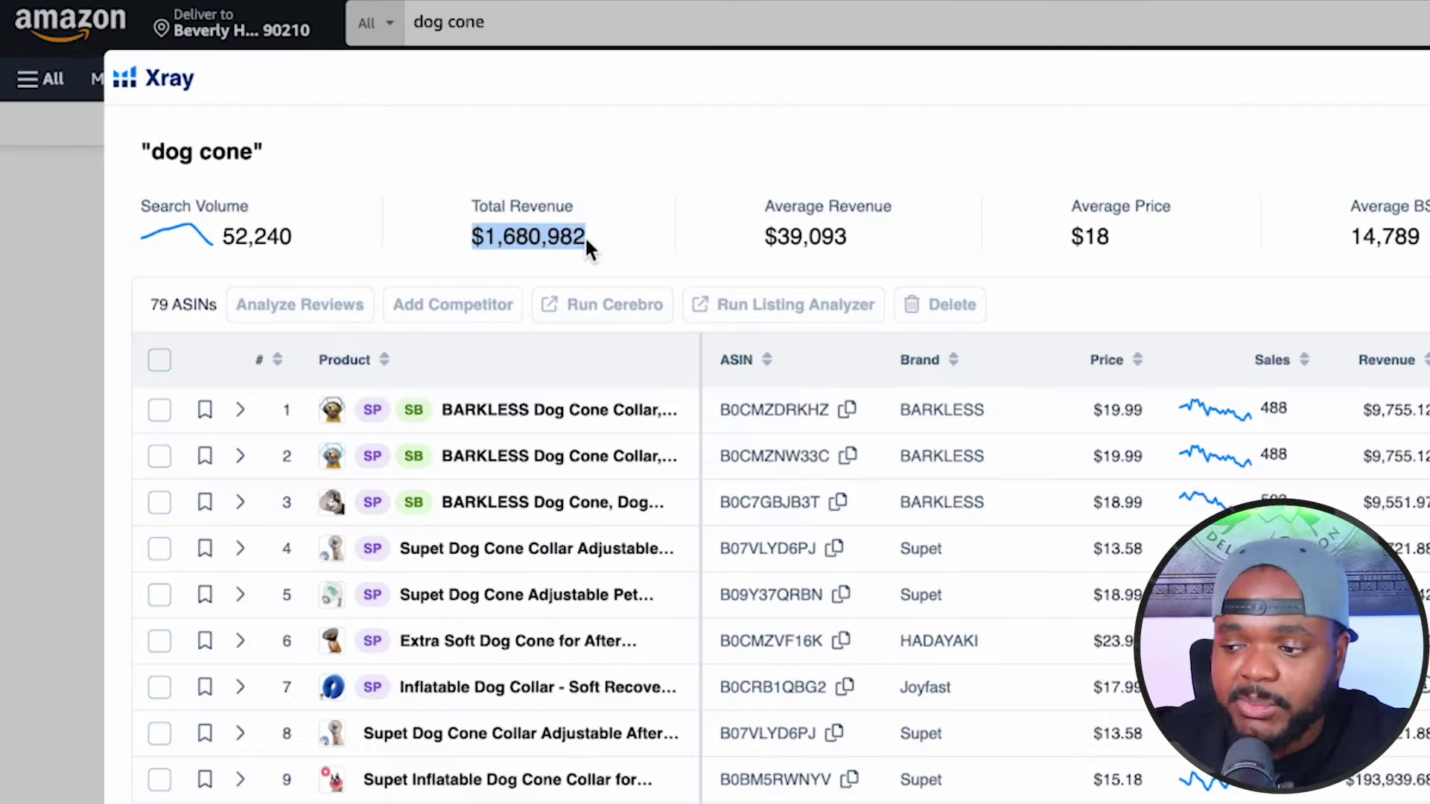
pyautogui.click(1281, 360)
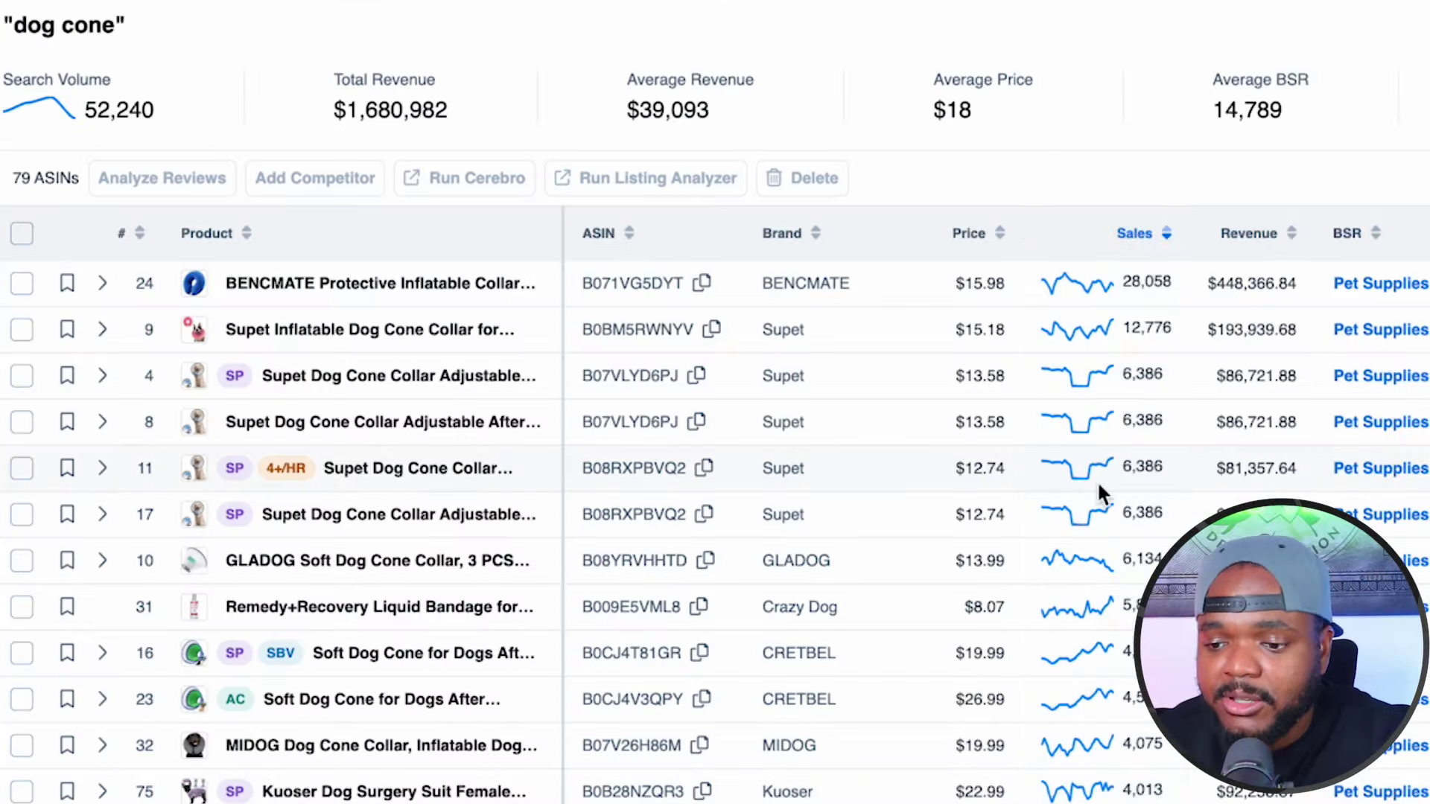
pyautogui.scroll(-15, 1097, 481)
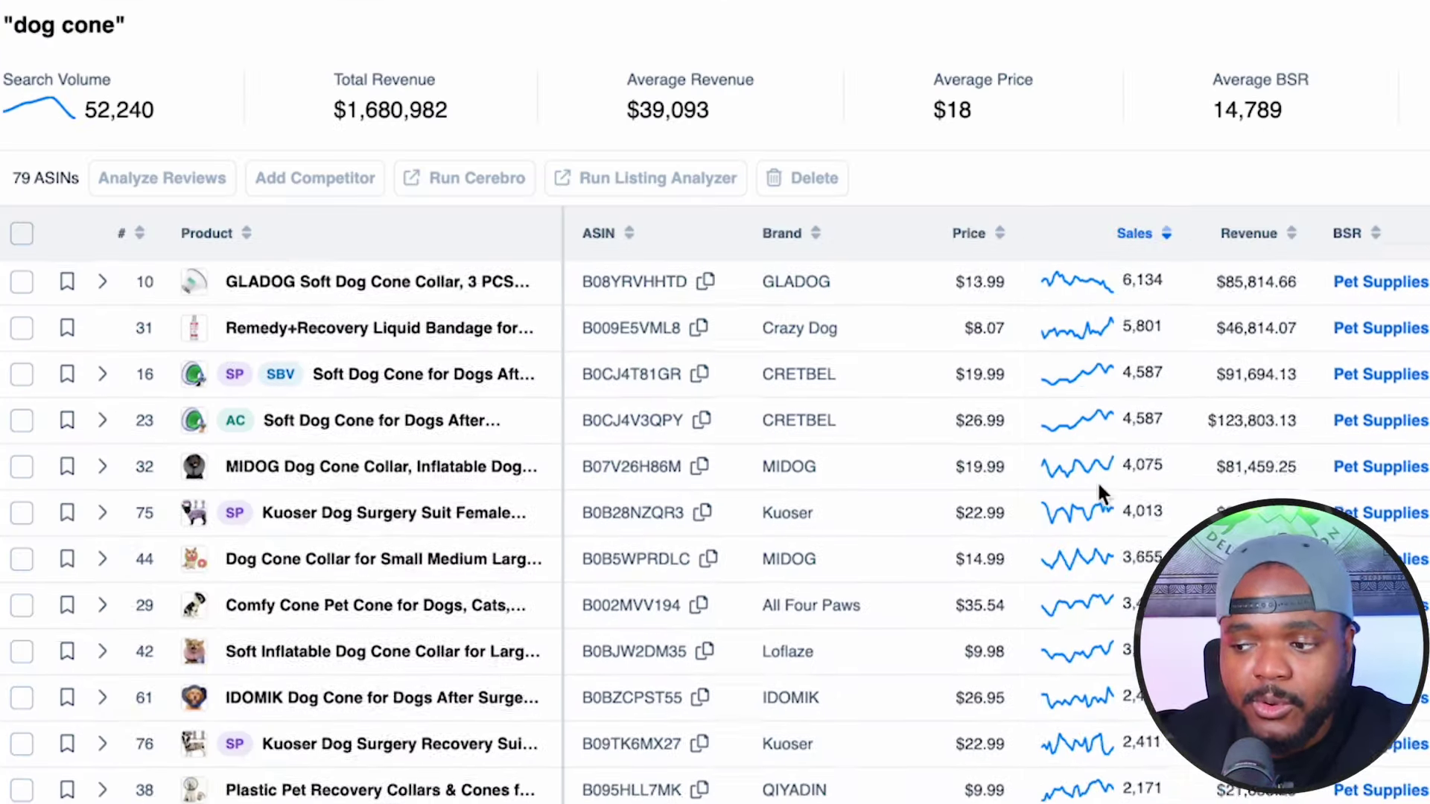
pyautogui.scroll(-3, 1097, 480)
pyautogui.scroll(18, 1097, 481)
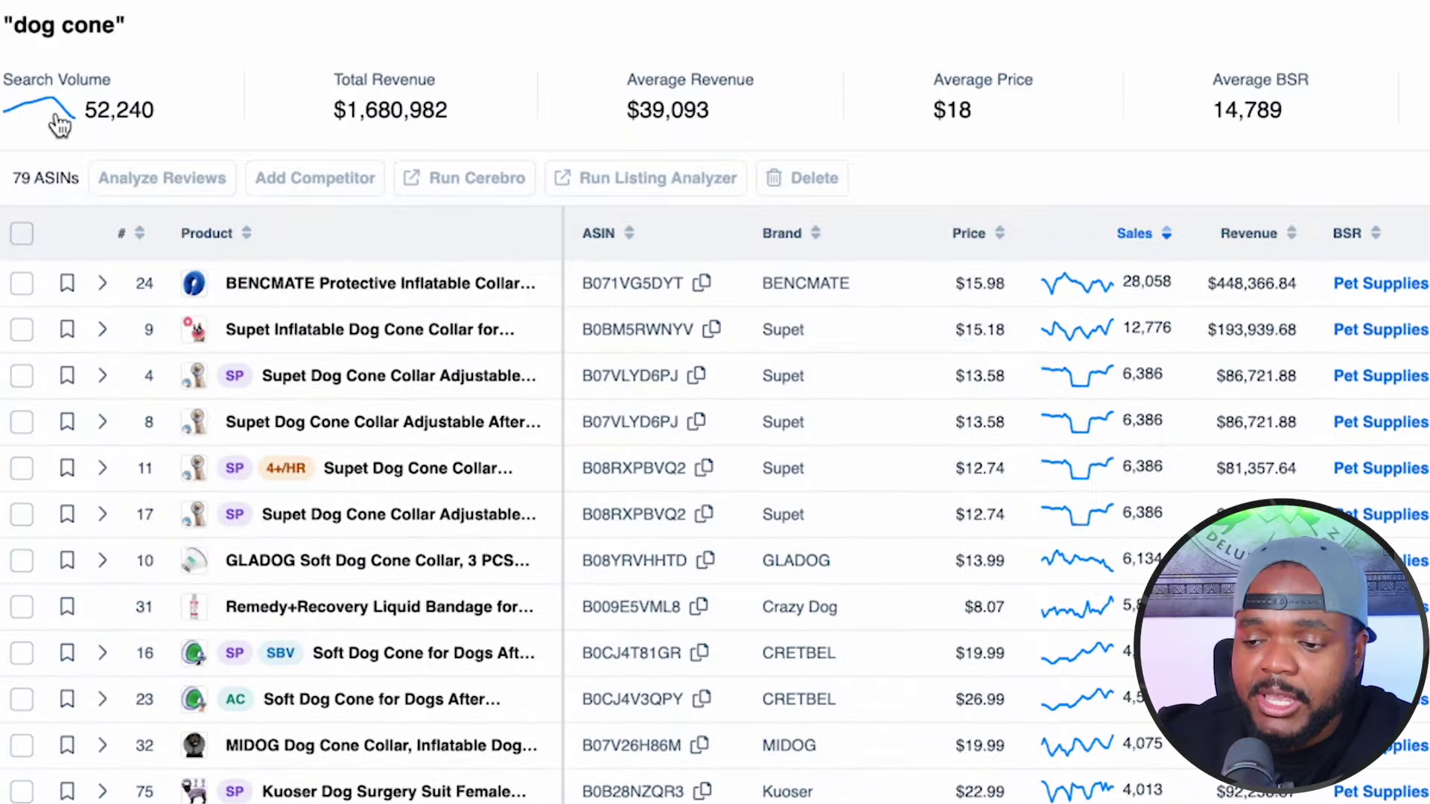
# - Show dog cone's 90-day search volume history using Google as the data source
pyautogui.click(70, 113)
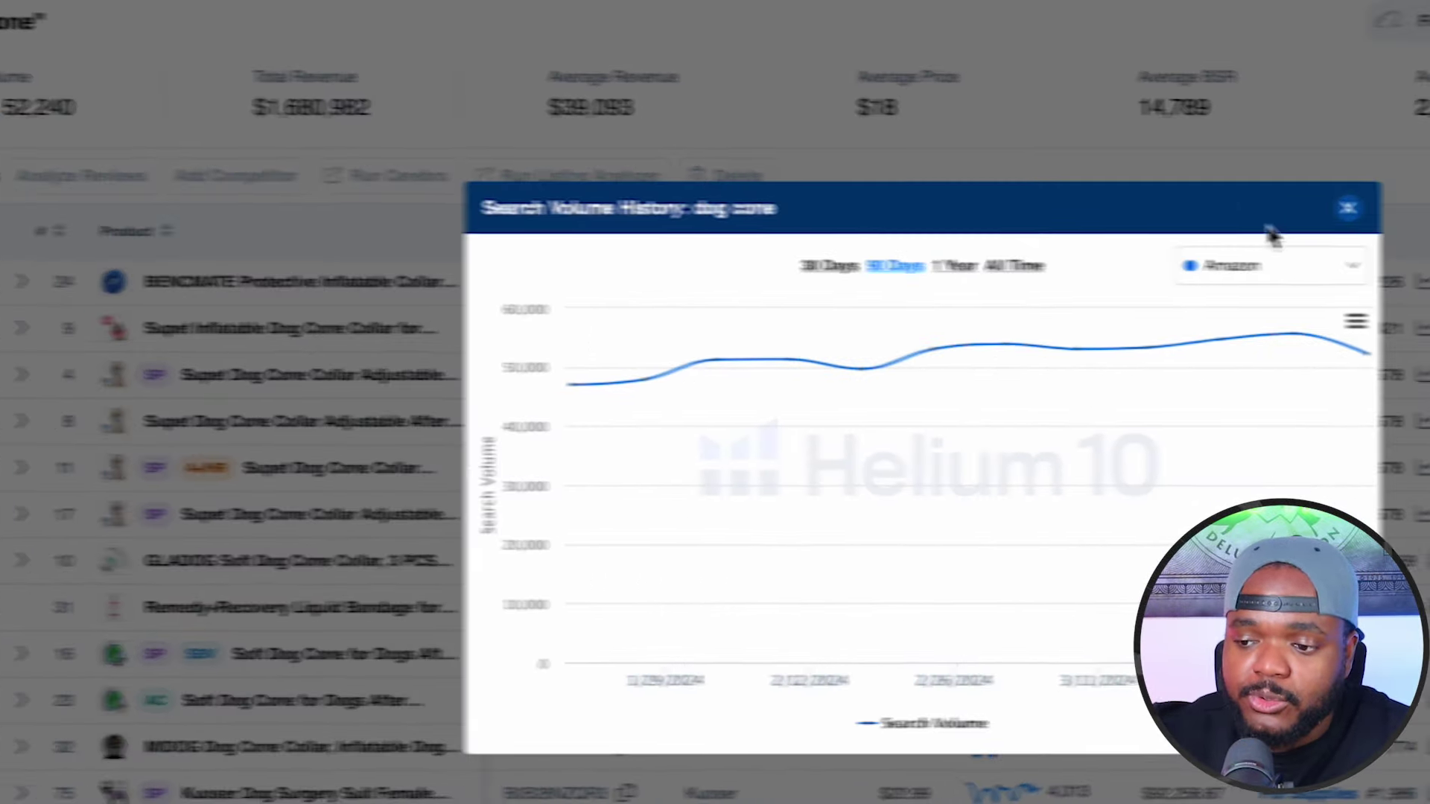
pyautogui.click(1383, 266)
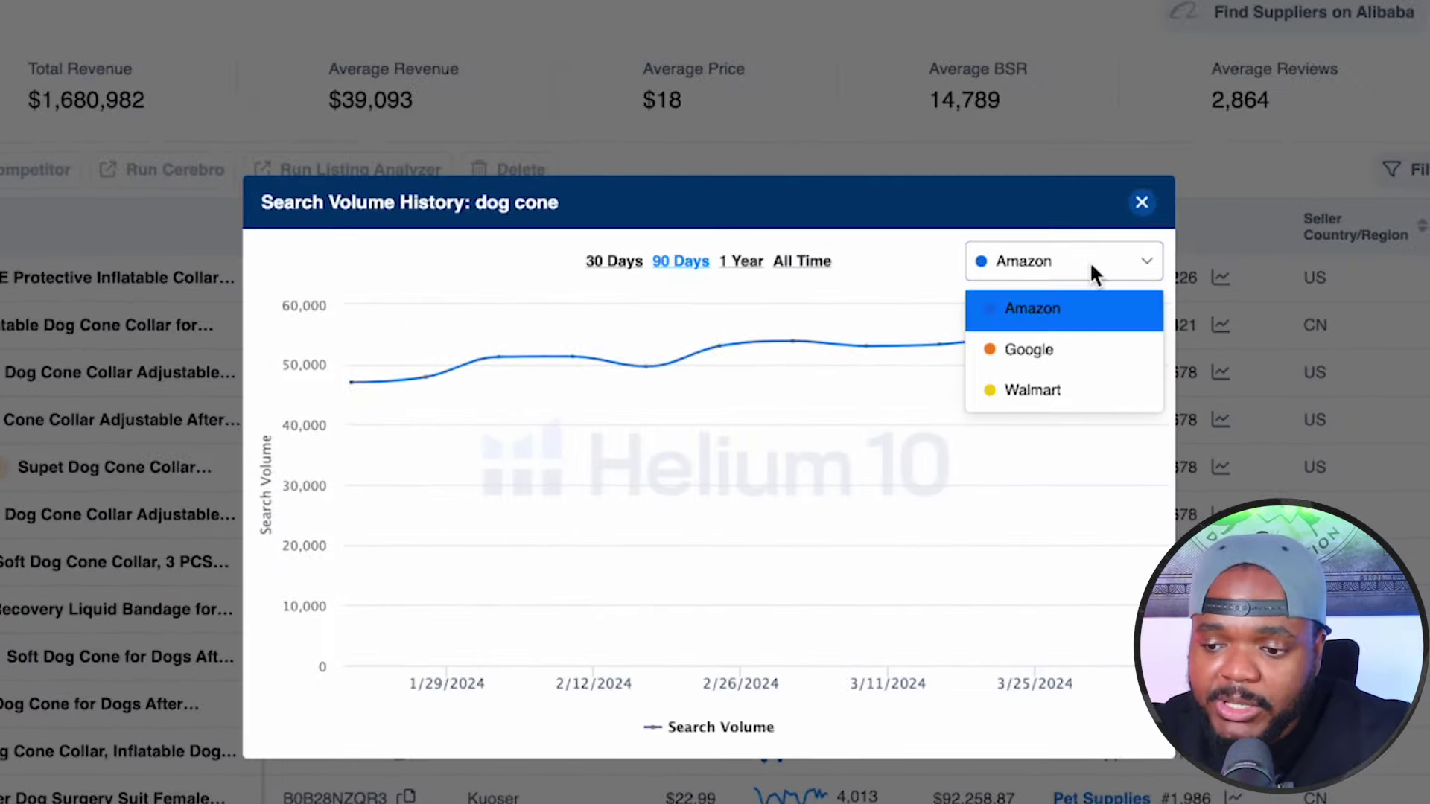
pyautogui.click(1052, 348)
pyautogui.moveTo(360, 421)
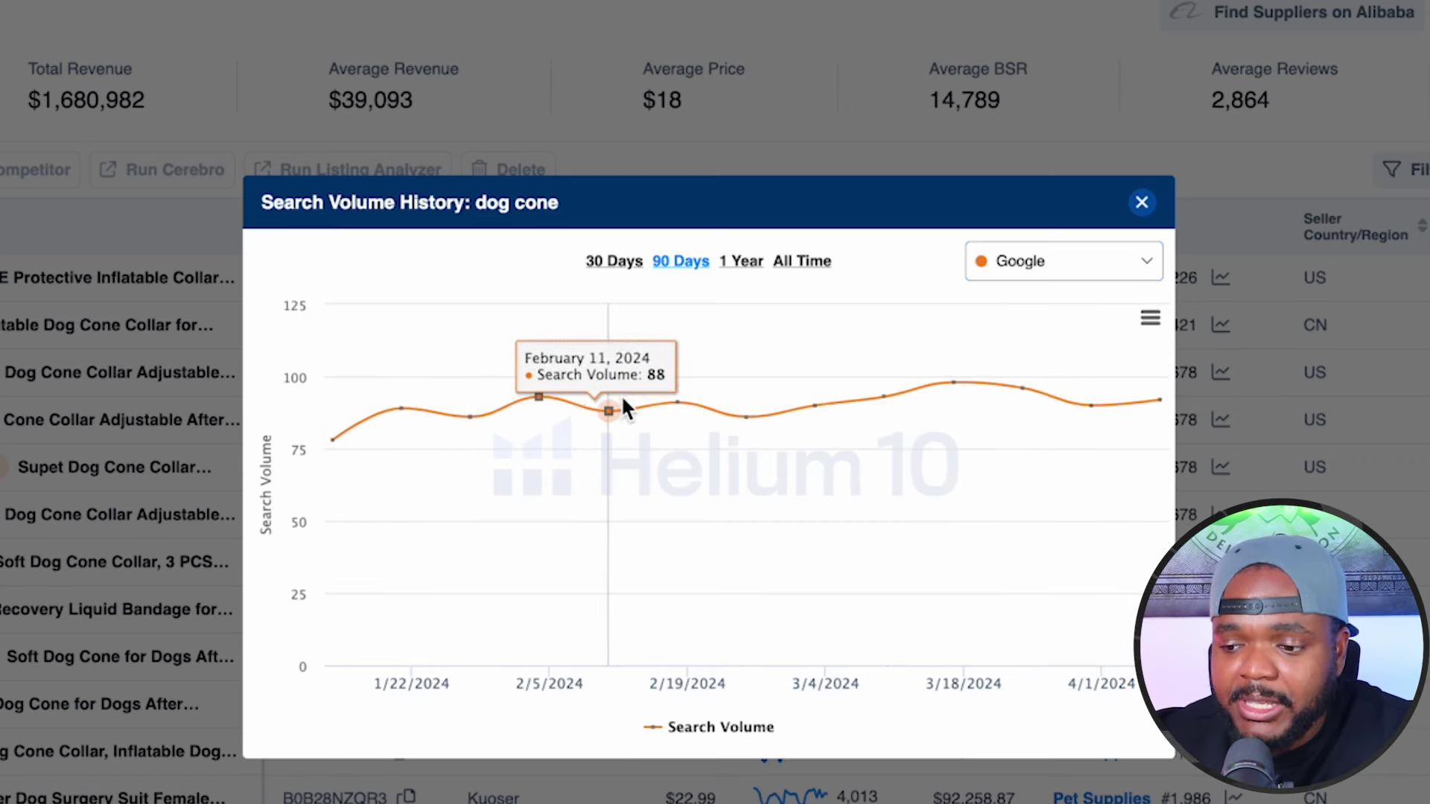